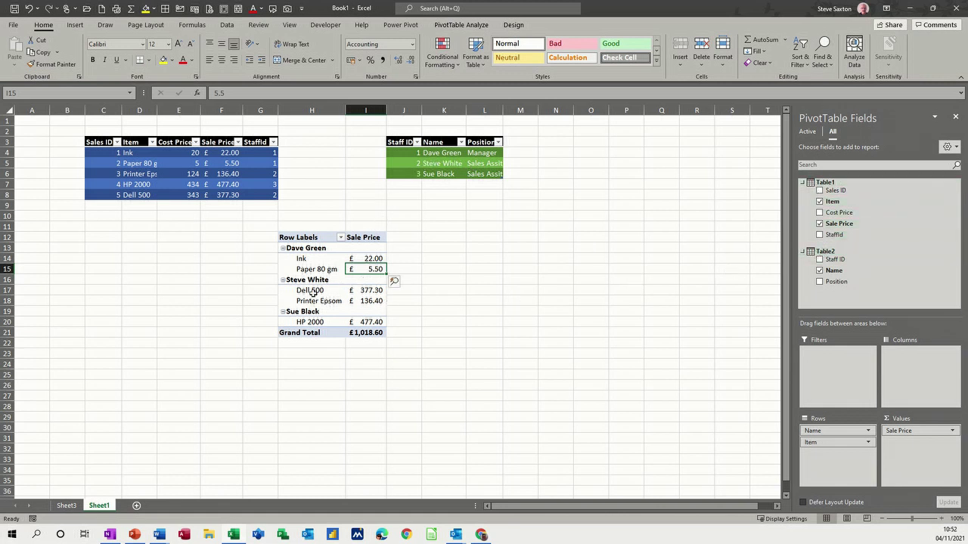
In a new workbook, enter headers SalesID, Item, Cost Price and Staff ID in row 3, starting at C3.
left_click(305, 248)
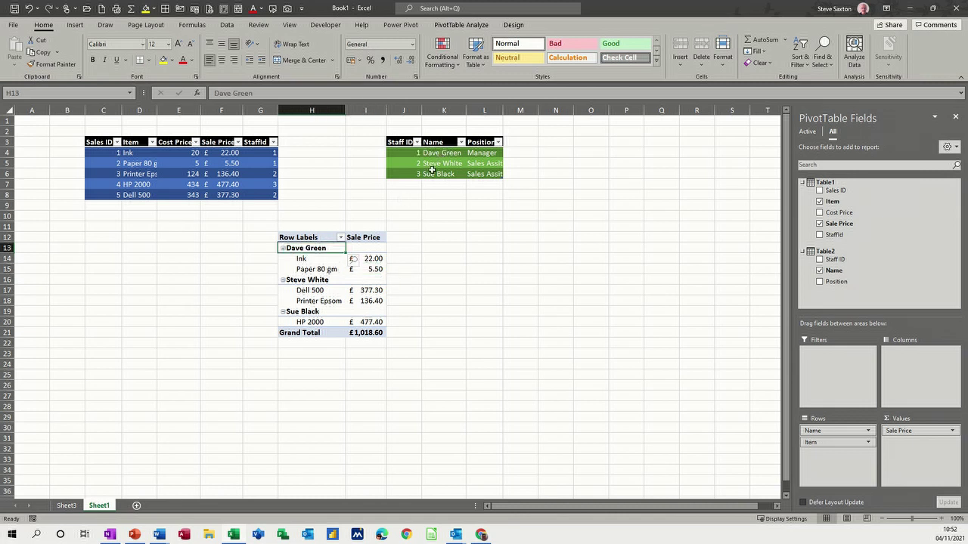
left_click(372, 258)
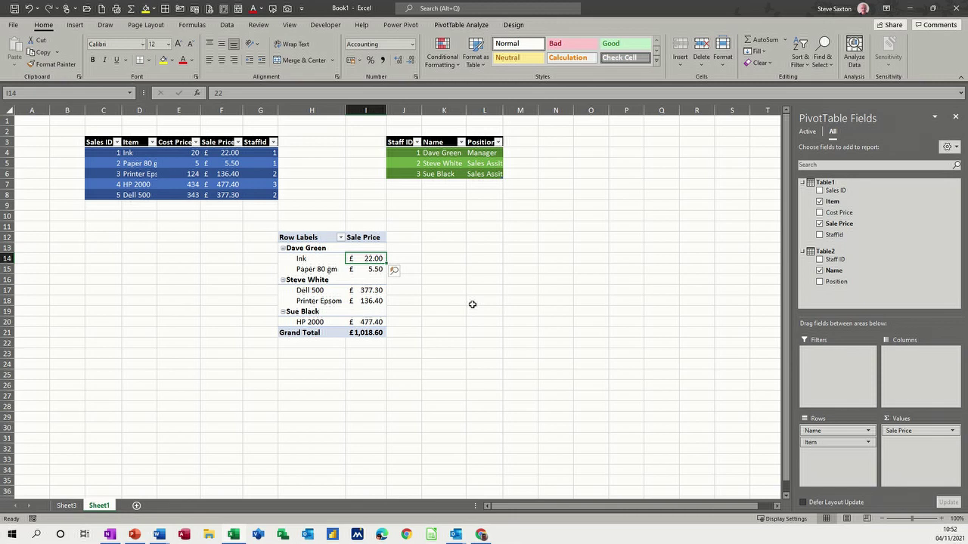
key("ctrl+n")
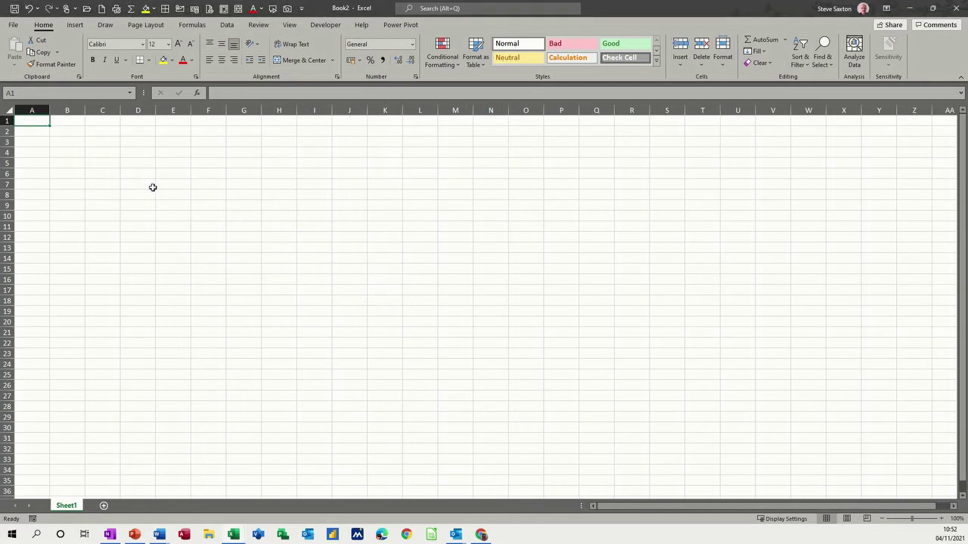
left_click(111, 141)
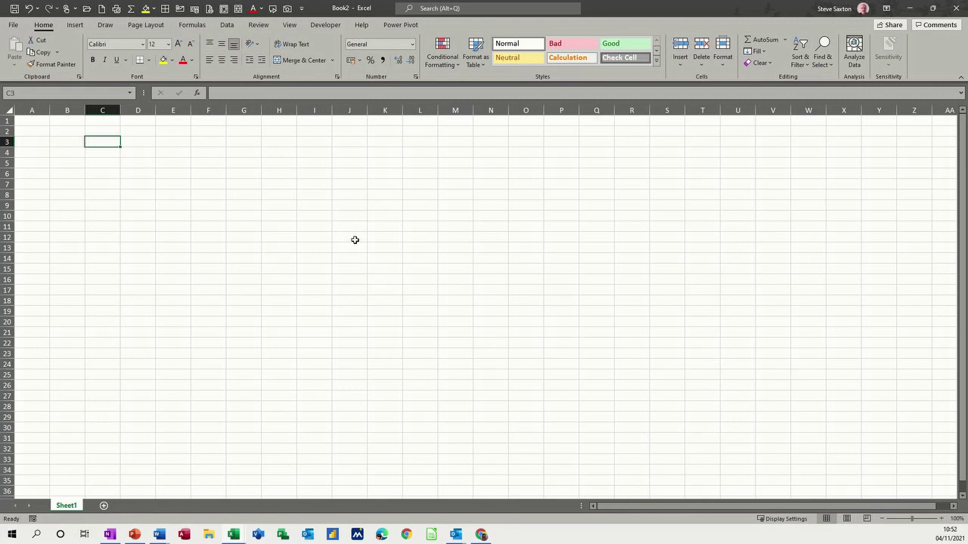
type("Sale")
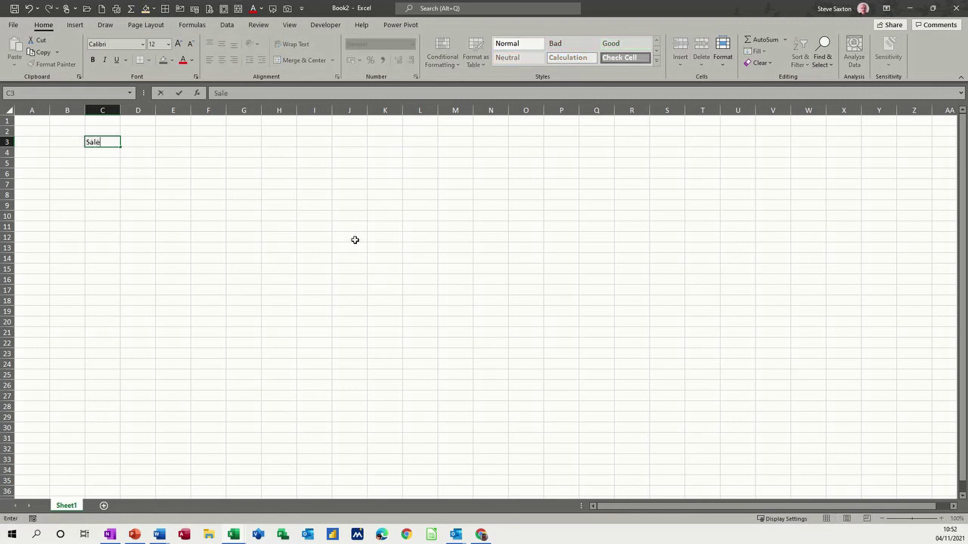
type("sID")
key("Tab")
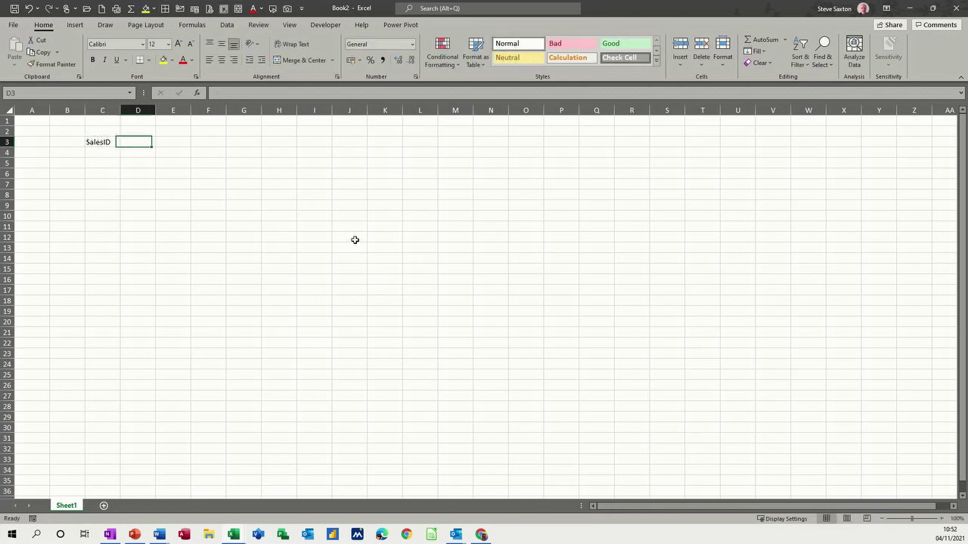
type("Item")
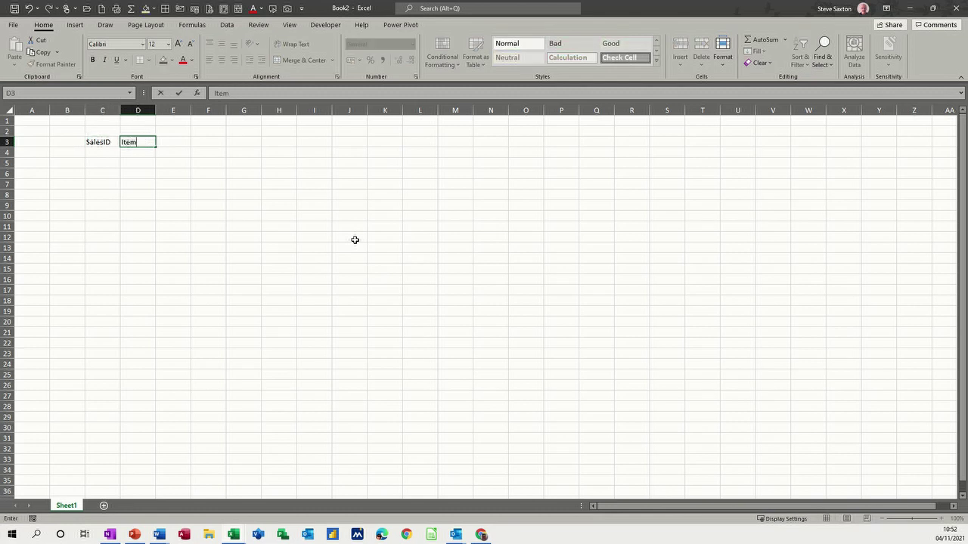
key("Tab")
type("Co")
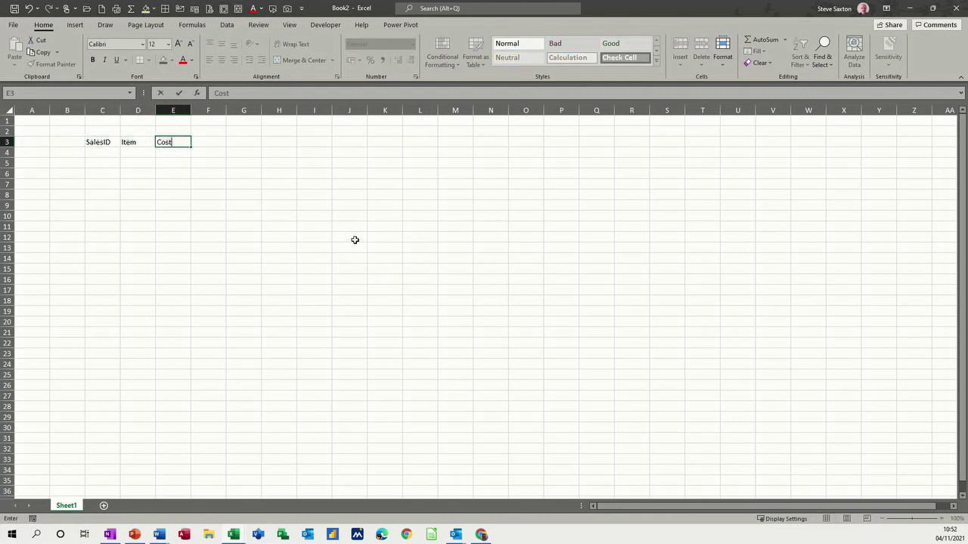
type("st Price")
key("Tab")
key("Tab")
key("Left")
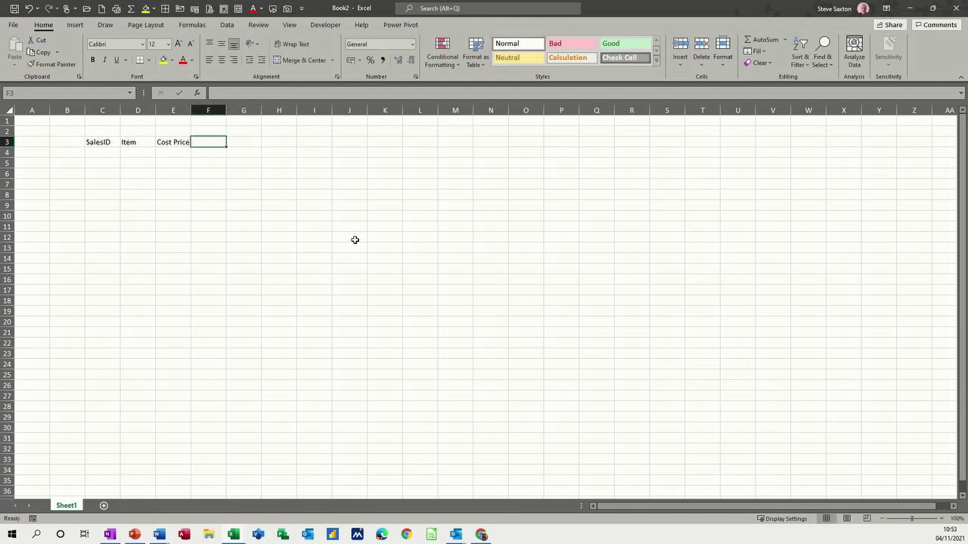
type("Staf")
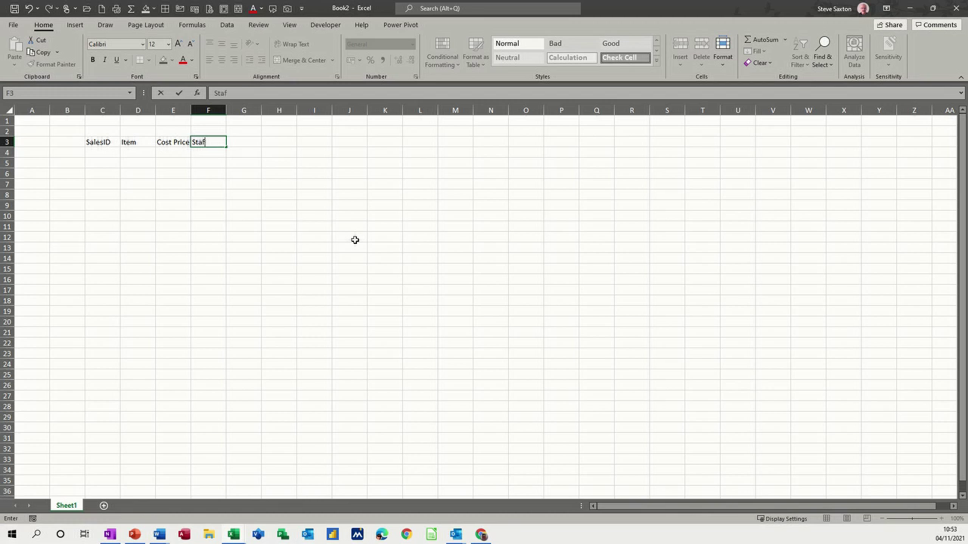
type("f ID")
Enter SalesIDs 1–5 in C4:C8, move Staff ID to G3 and put Sales Price in F3.
left_click(95, 151)
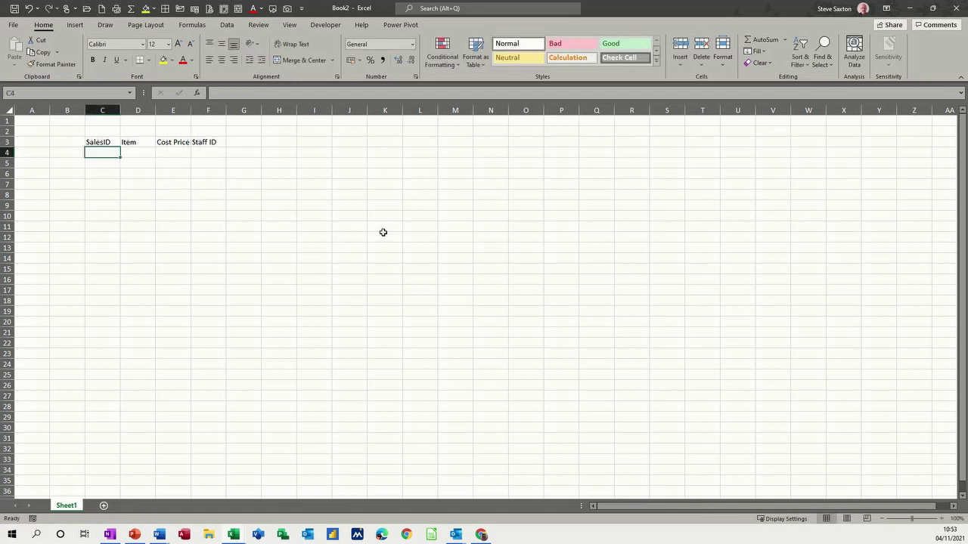
type("1 2 3 4")
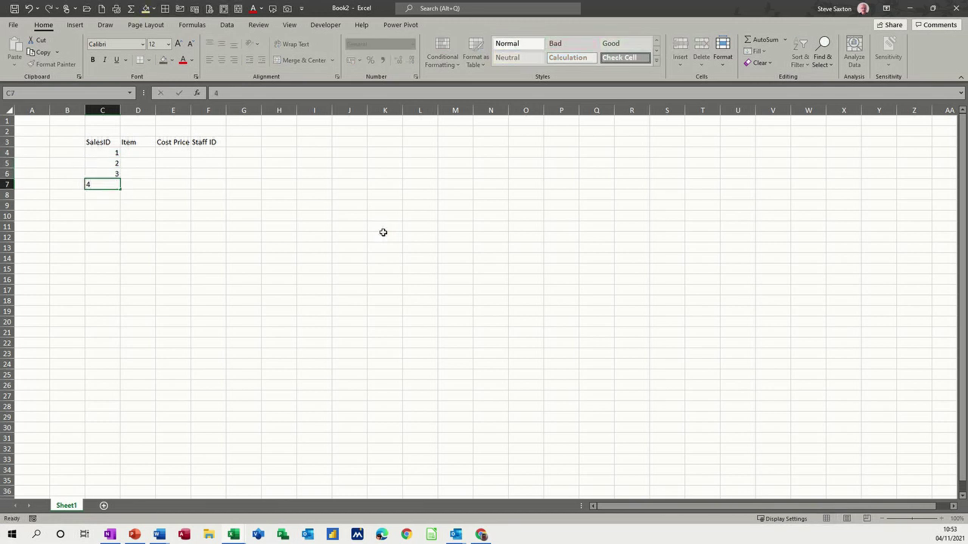
type(" 5")
left_click(128, 146)
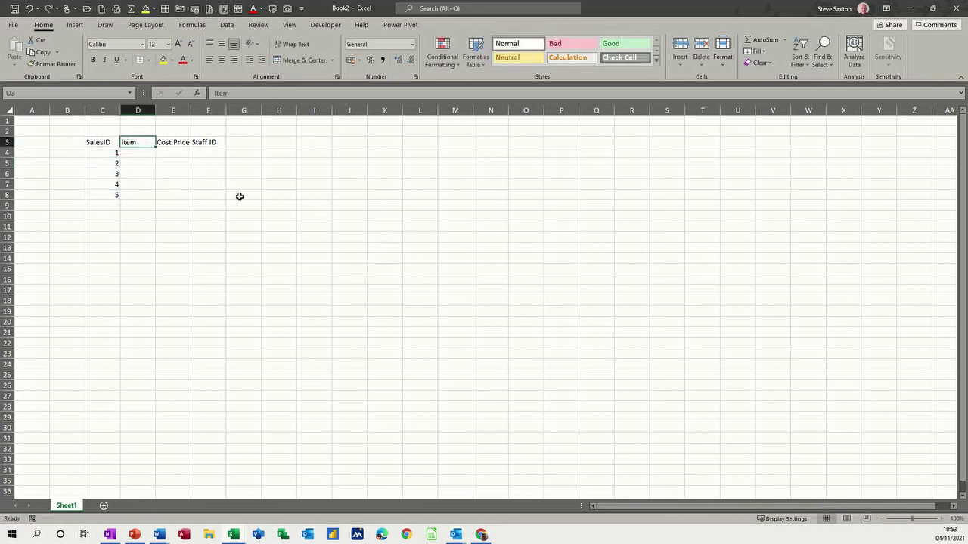
left_click(143, 154)
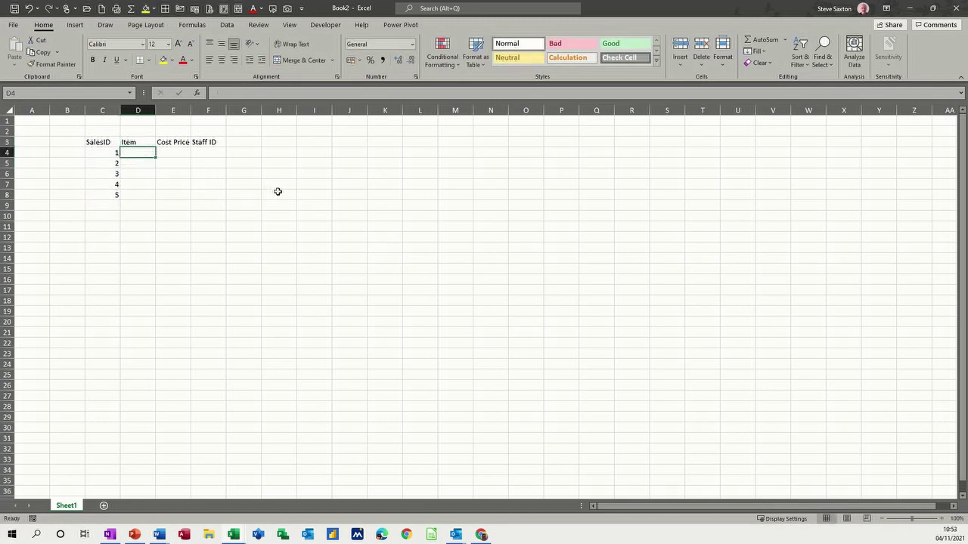
left_click(202, 143)
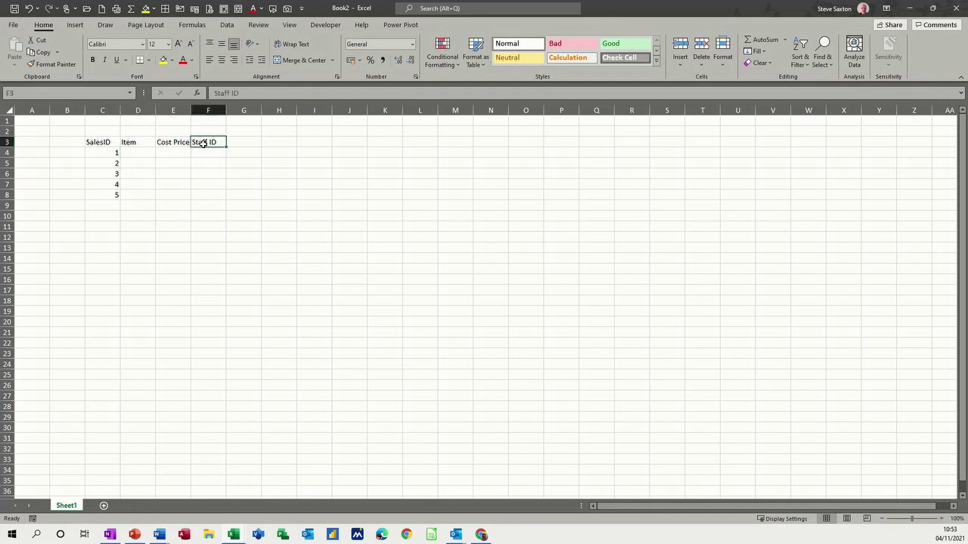
left_click_drag(203, 149, 250, 148)
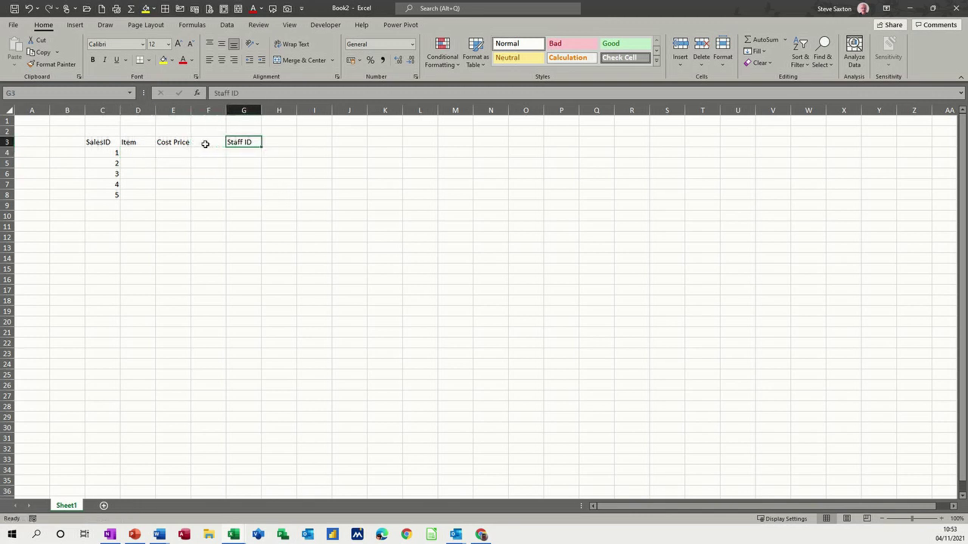
left_click(204, 143)
type("Sales Price")
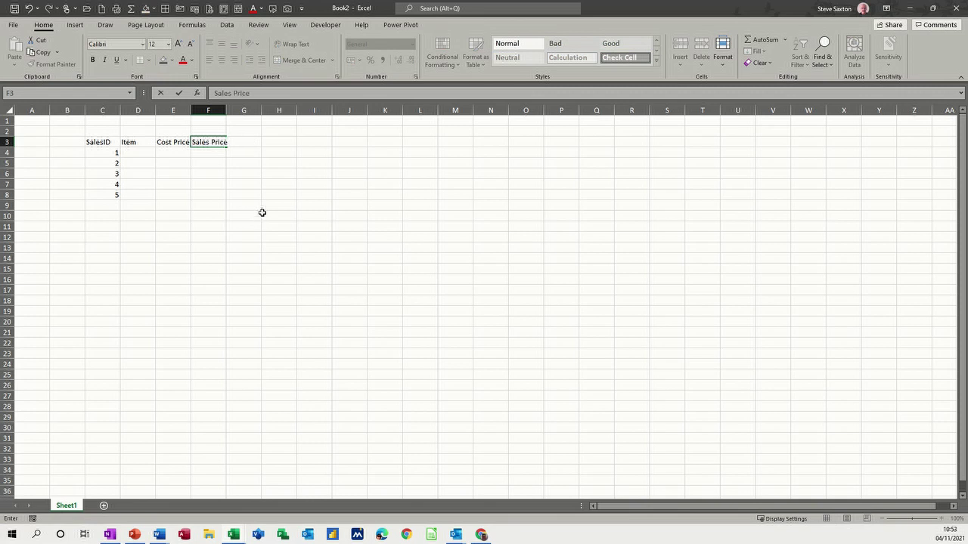
left_click(214, 185)
Enter items Ink, Printer, Dell 345, Espom 123 and paper in D4:D8.
left_click(138, 153)
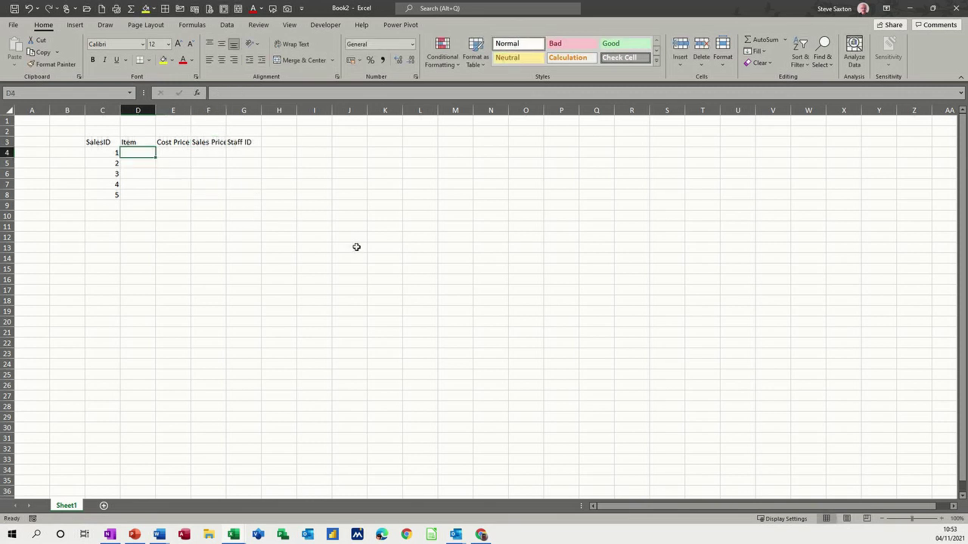
type("Ink")
key("Return")
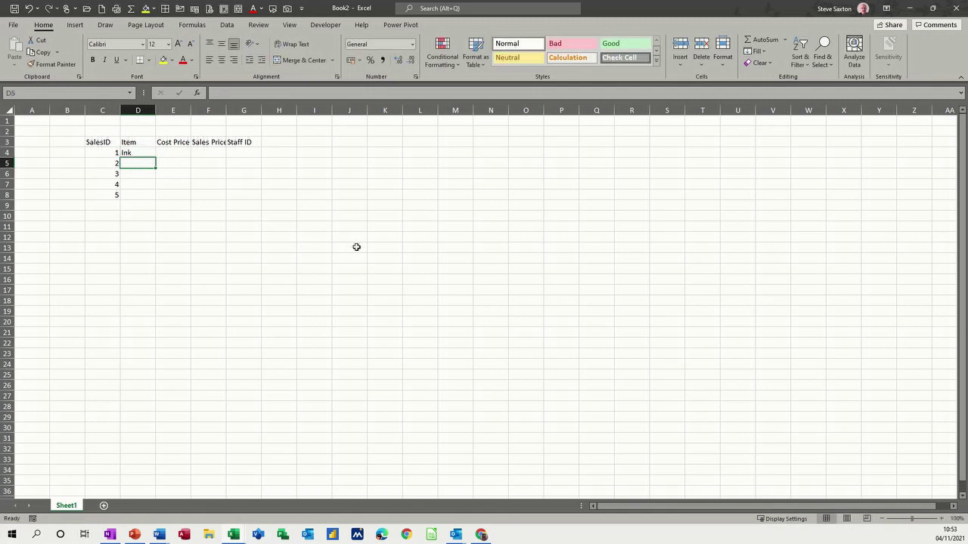
type("Printer")
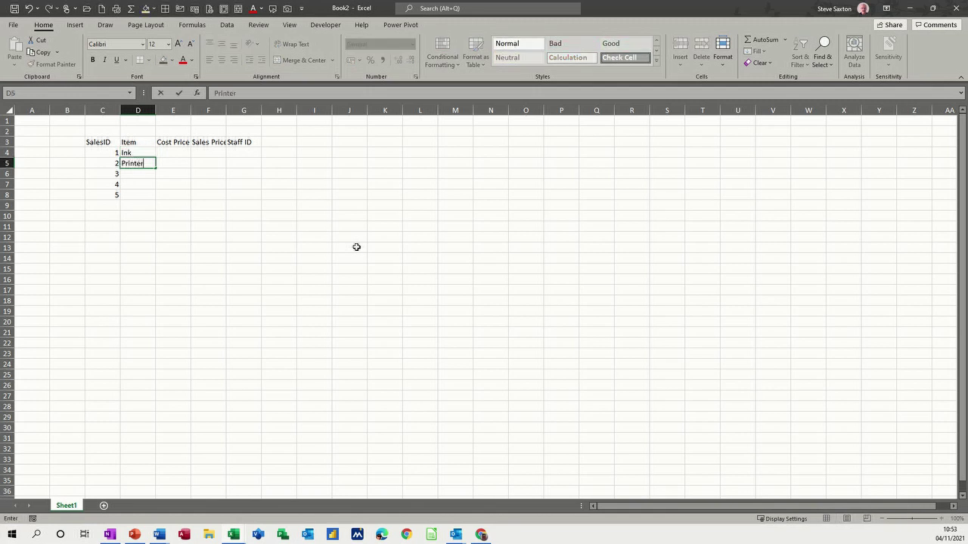
key("Return")
type("De")
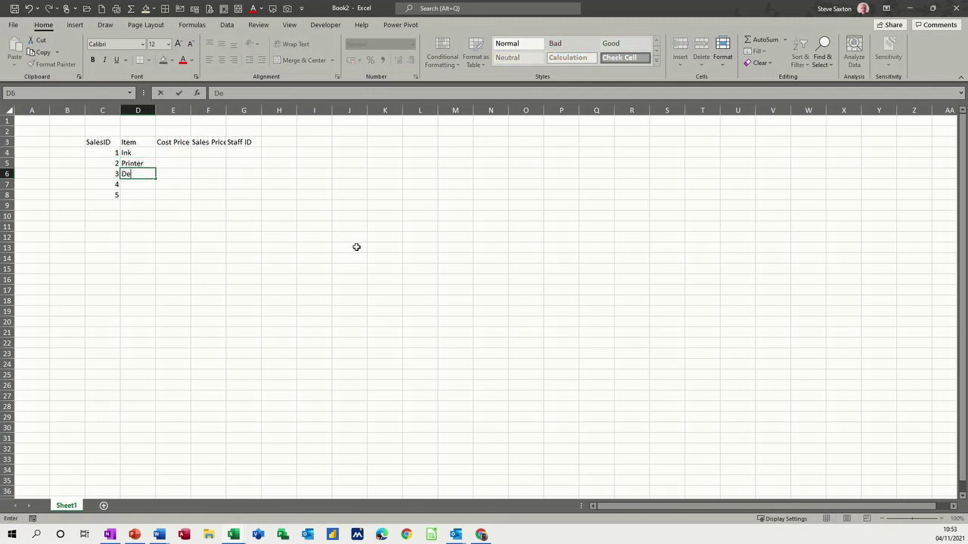
type("ll 345")
key("Return")
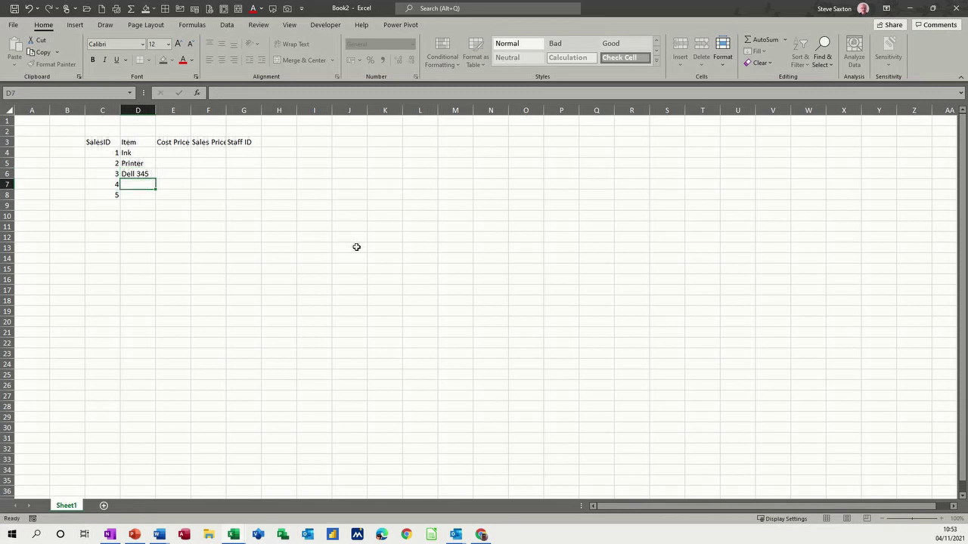
type("Espom 123")
key("Return")
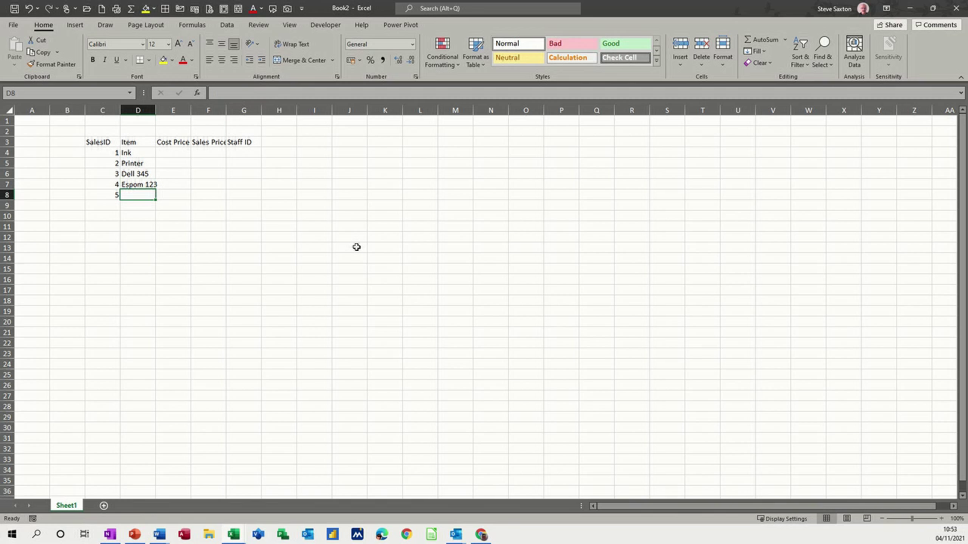
type("paper")
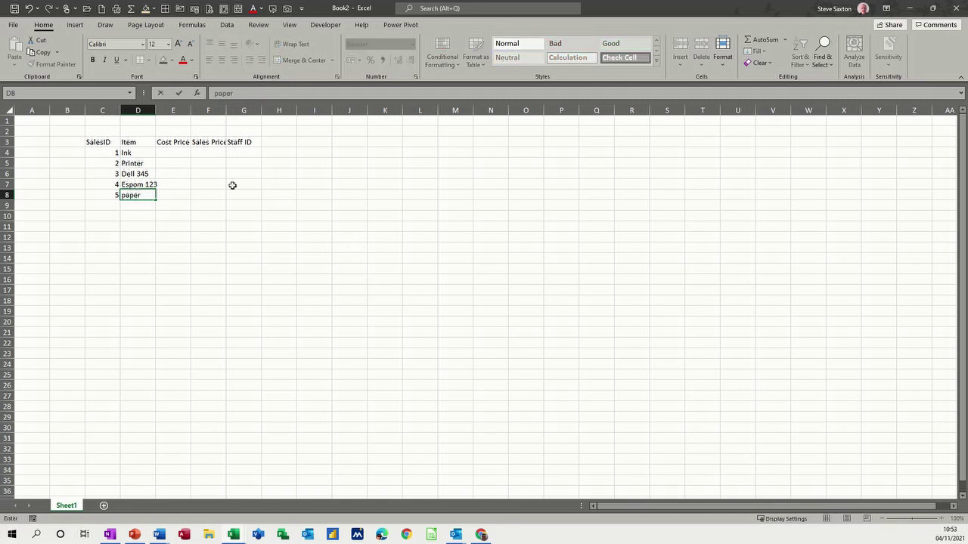
left_click(159, 154)
Enter cost prices 5, 123, 444, 332 and 6 in E4:E8.
type("5")
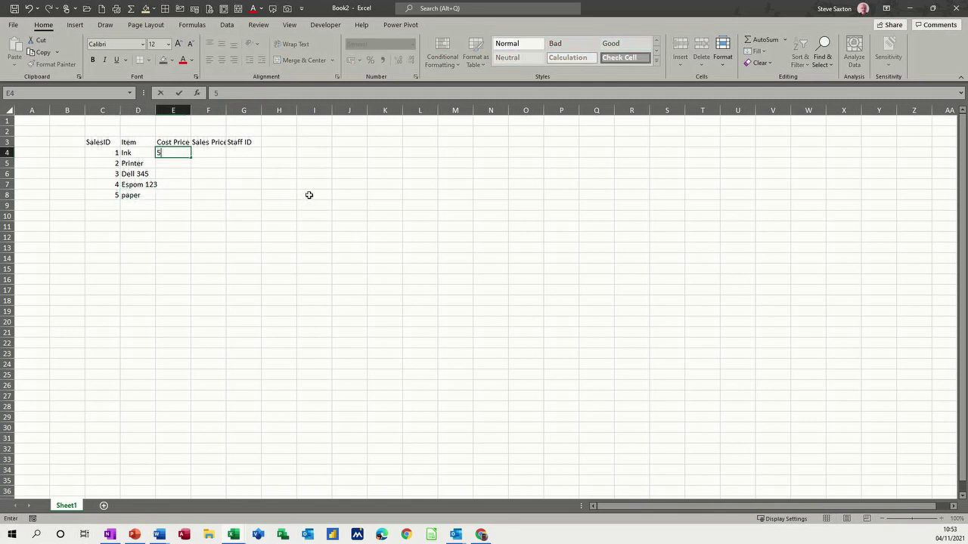
key("Return")
type("123")
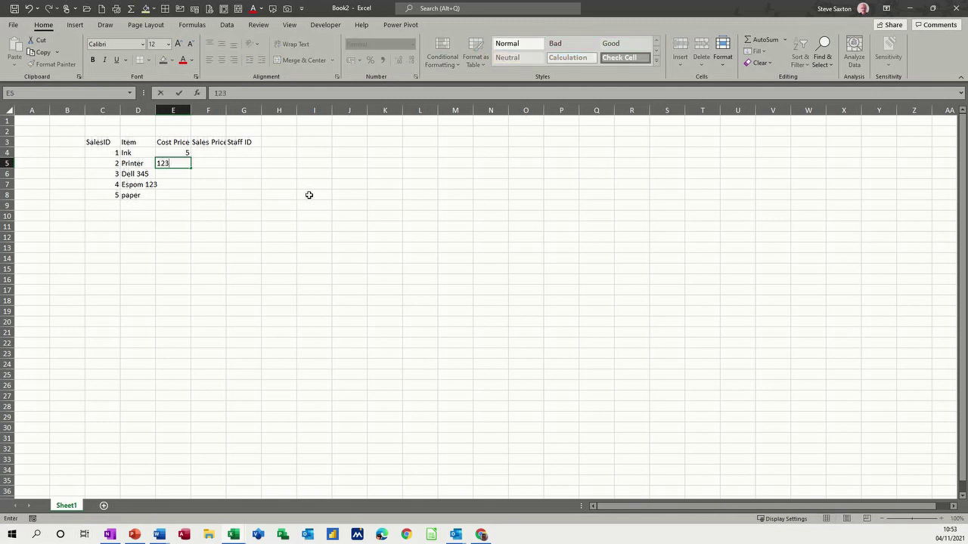
key("Return")
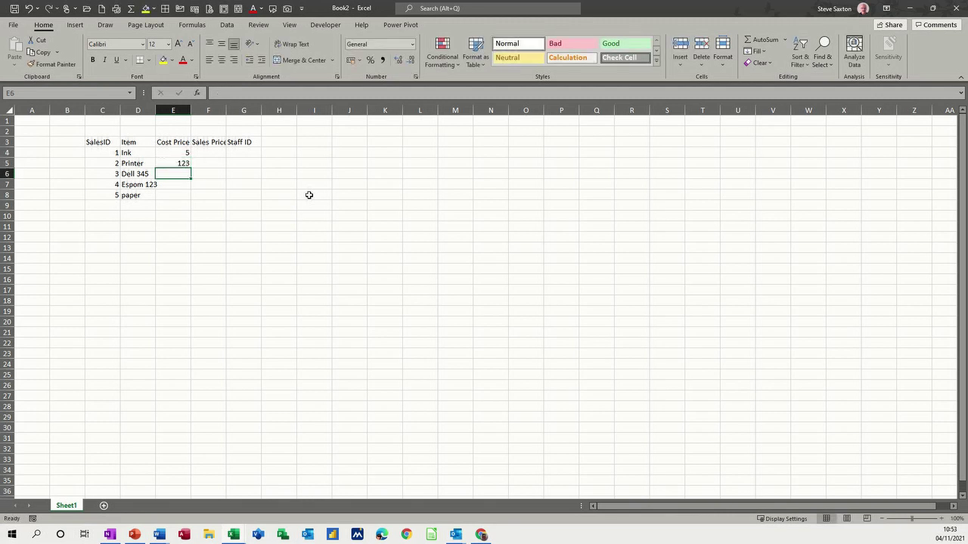
type("444")
key("Return")
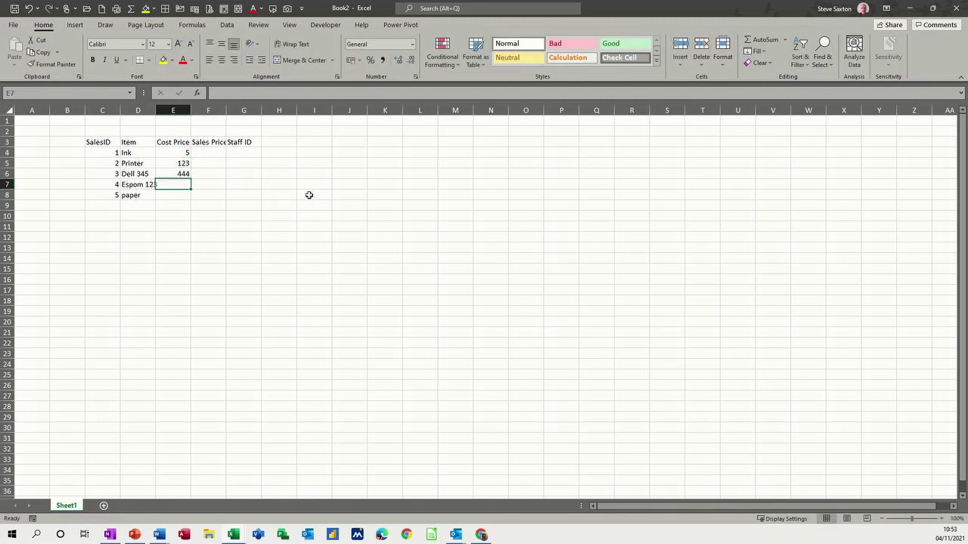
type("332")
key("Return")
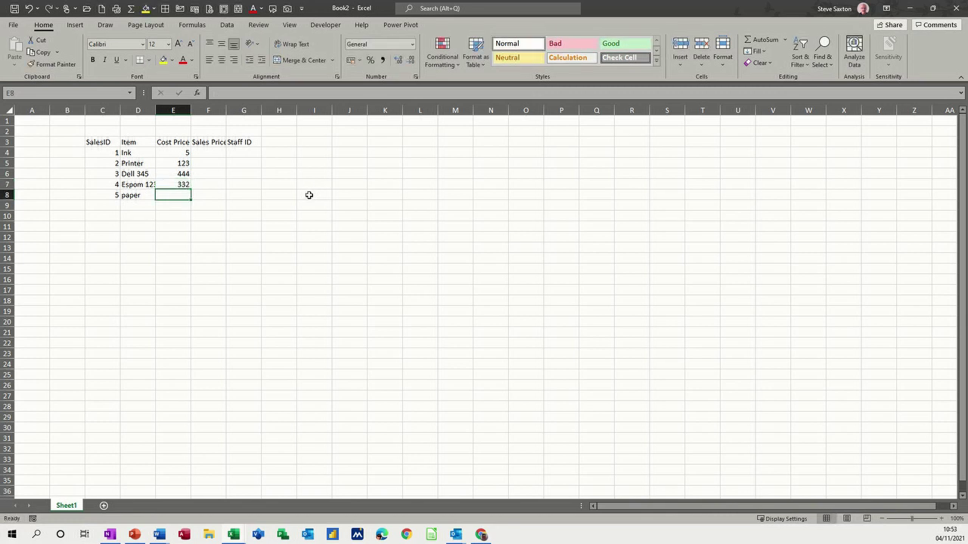
type("6")
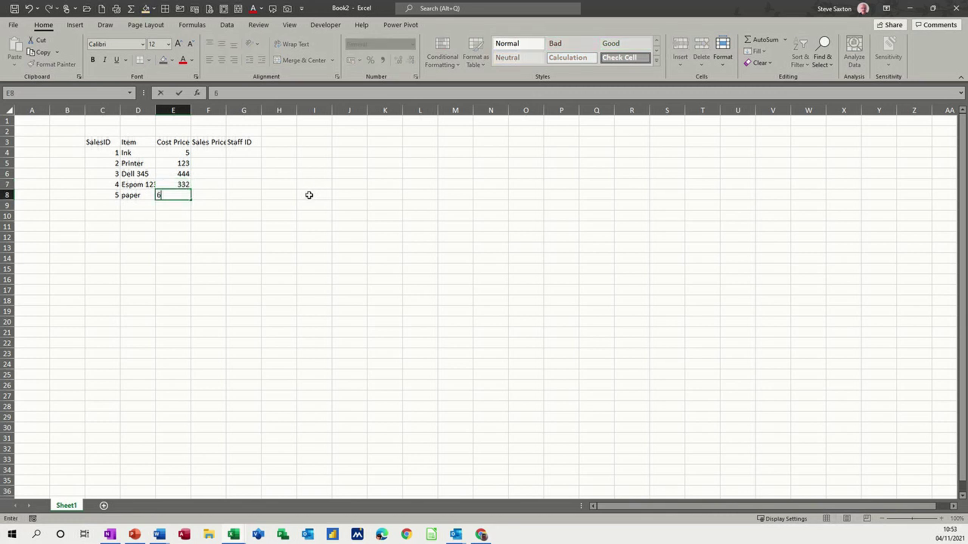
key("Return")
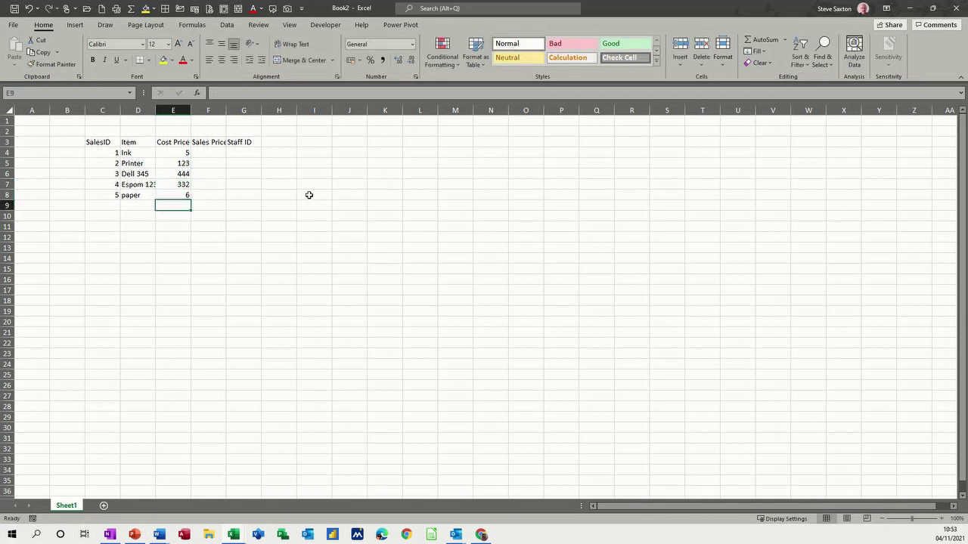
Correct the last item to 'Paper' with a capital P.
left_click(138, 195)
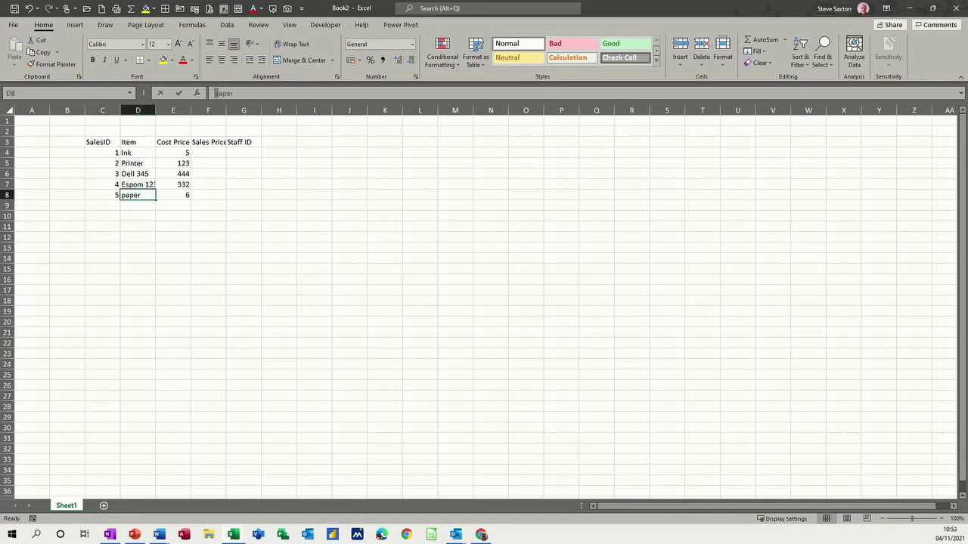
double_click(215, 93)
type("P")
key("Return")
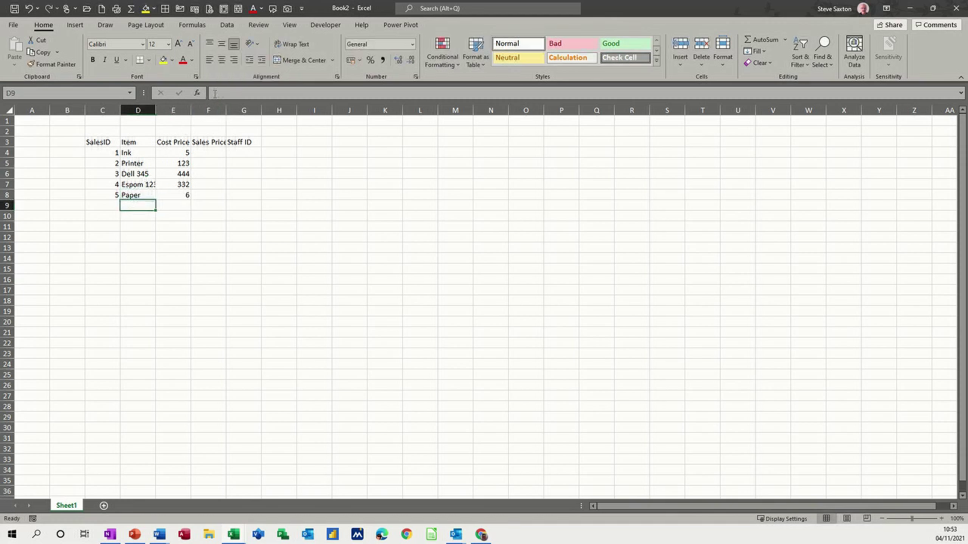
left_click_drag(185, 153, 188, 195)
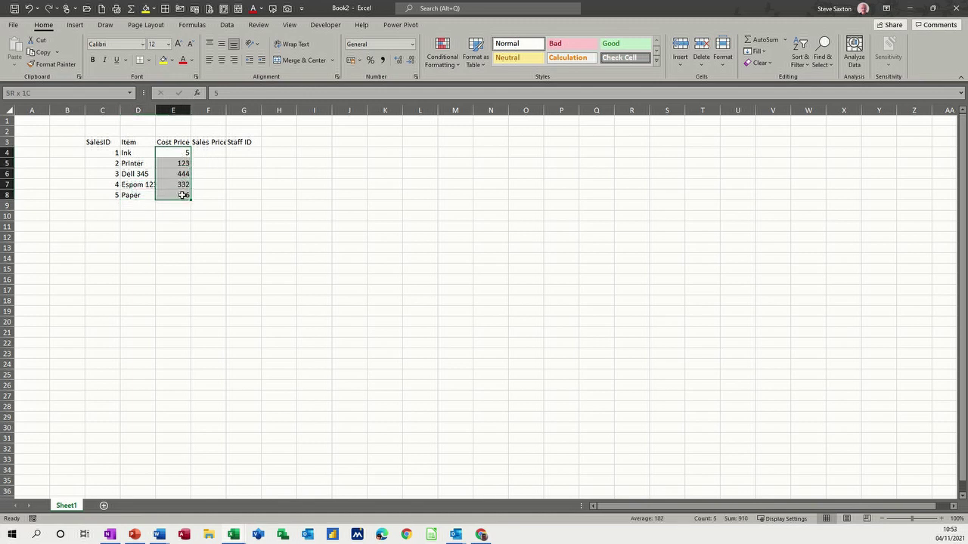
Show cost prices in £ Accounting format and fill Sales Price with =E4+E4*10% down.
left_click(351, 62)
left_click(217, 153)
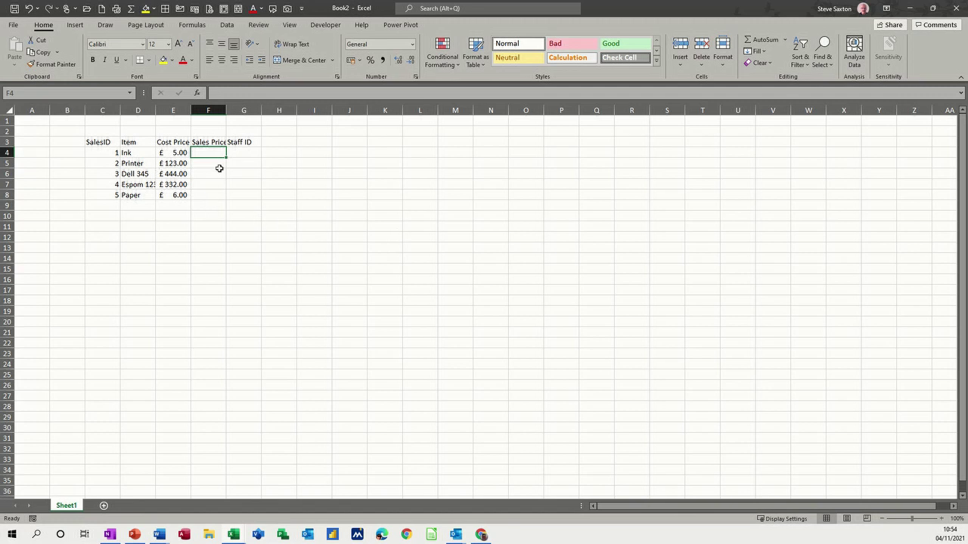
type("=")
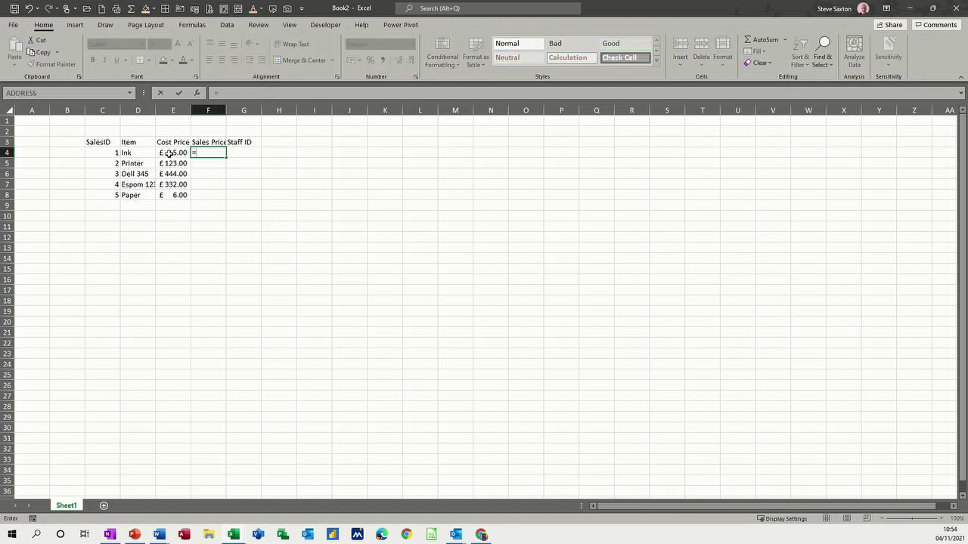
left_click(169, 154)
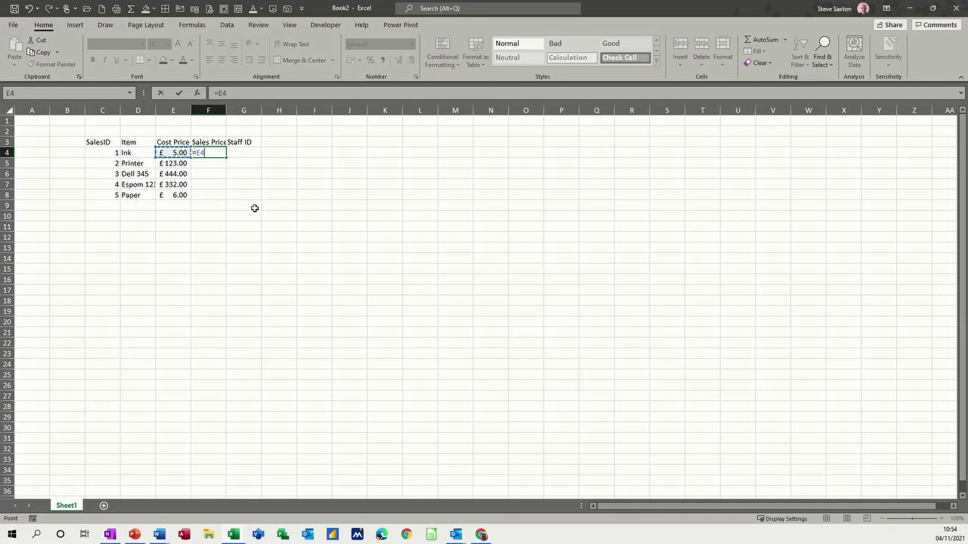
type("+")
left_click(171, 155)
type("*10%")
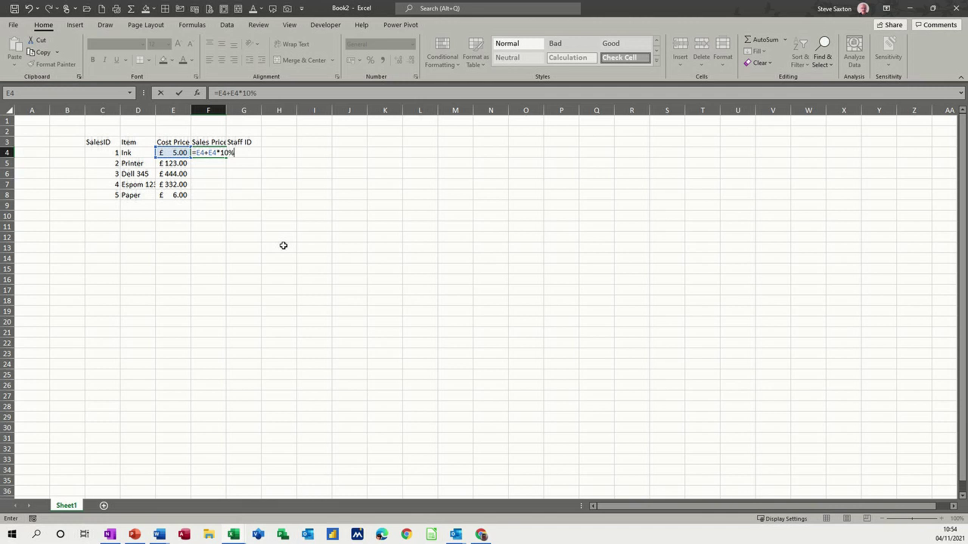
key("Return")
left_click(214, 151)
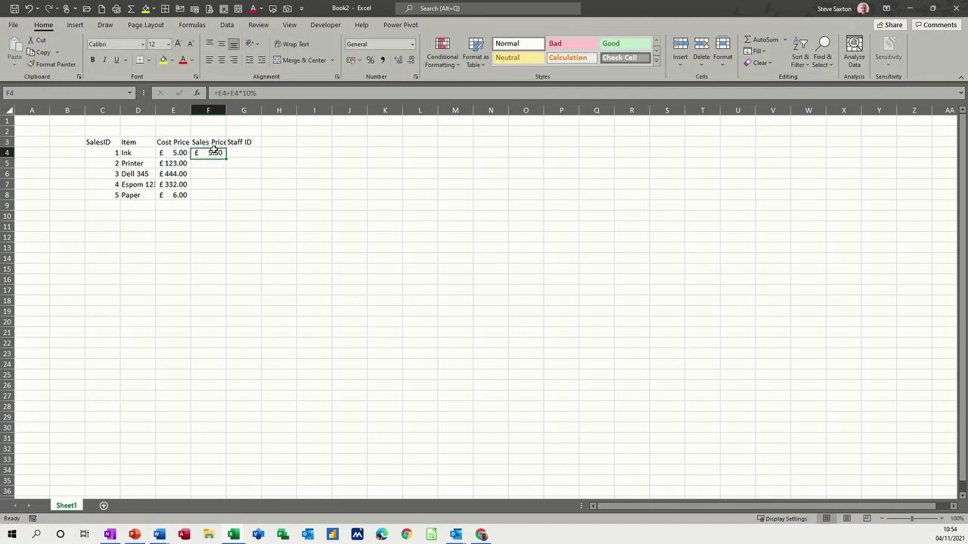
double_click(227, 157)
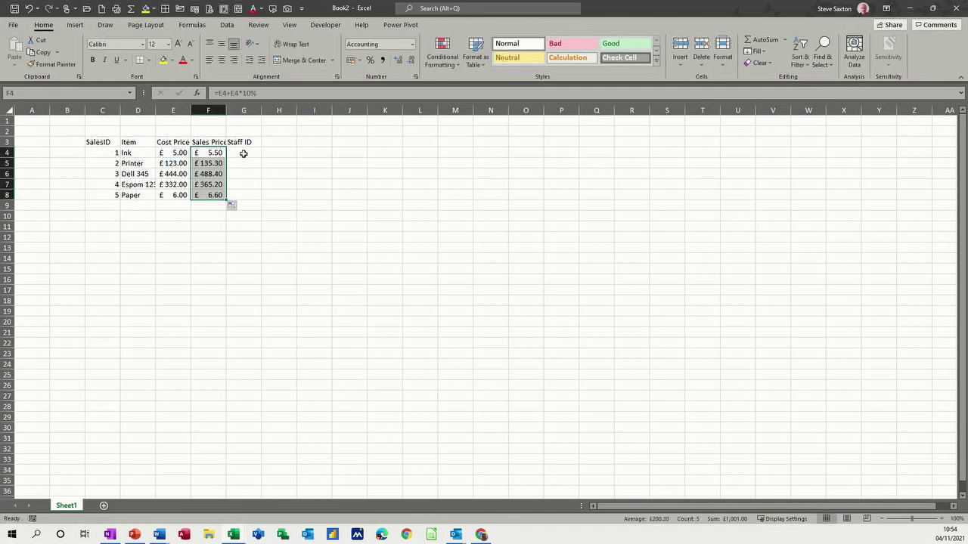
Enter Staff IDs 1, 1, 2, 3, 3 in G4:G8.
left_click(243, 152)
type("11")
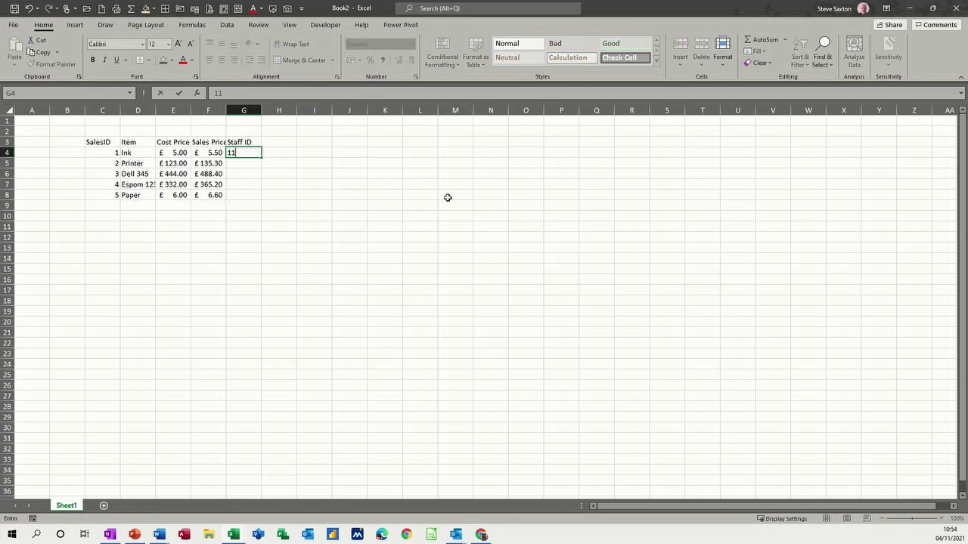
key("Return")
key("Up")
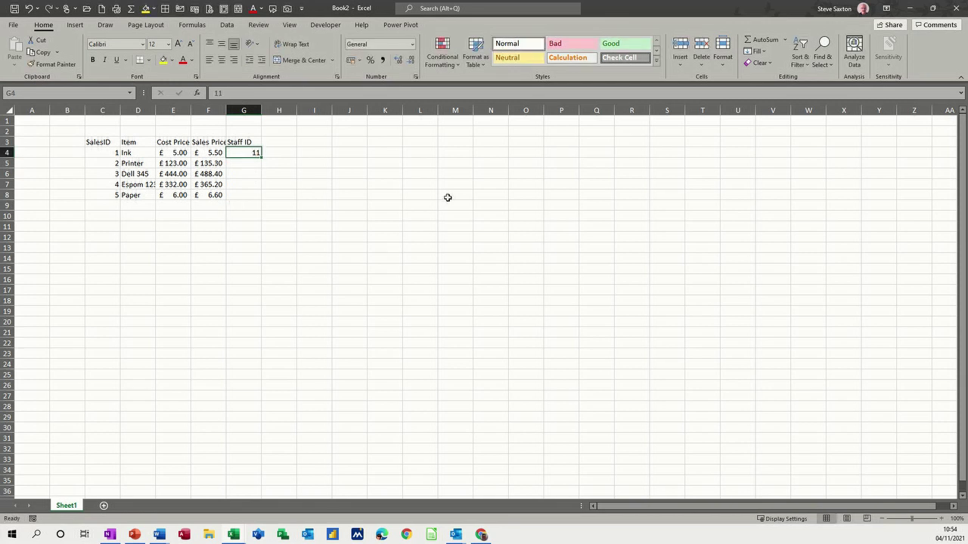
key("BackSpace")
key("Return")
type("1")
key("Return")
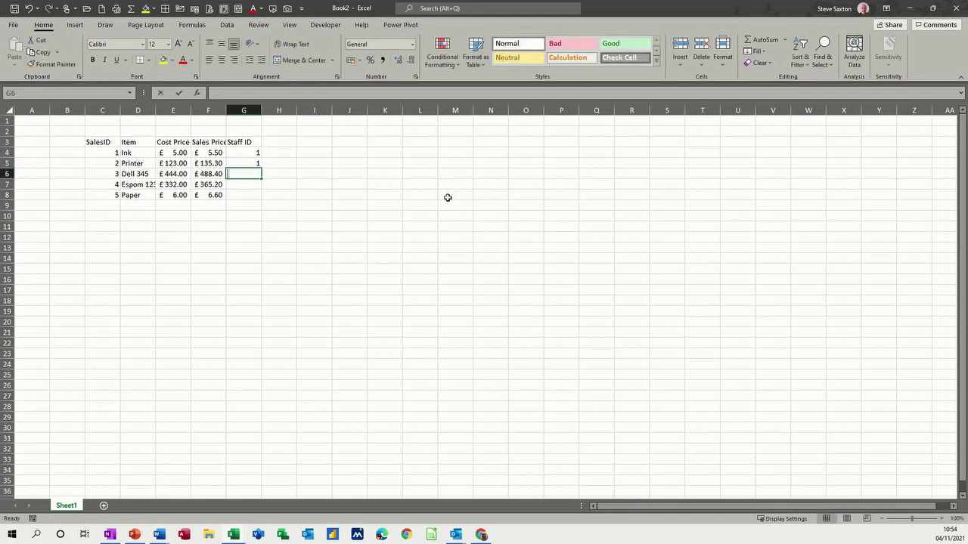
type("2")
key("Return")
type("3")
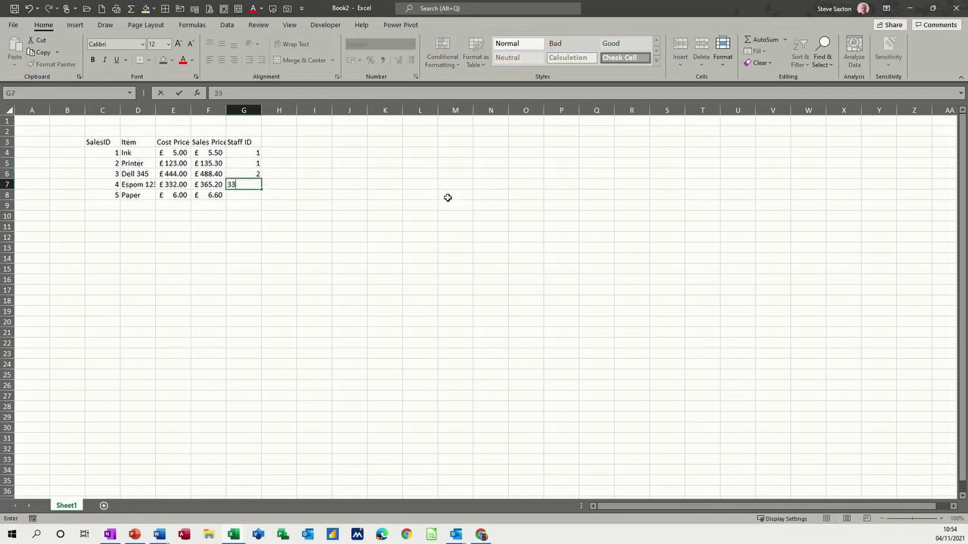
key("Return")
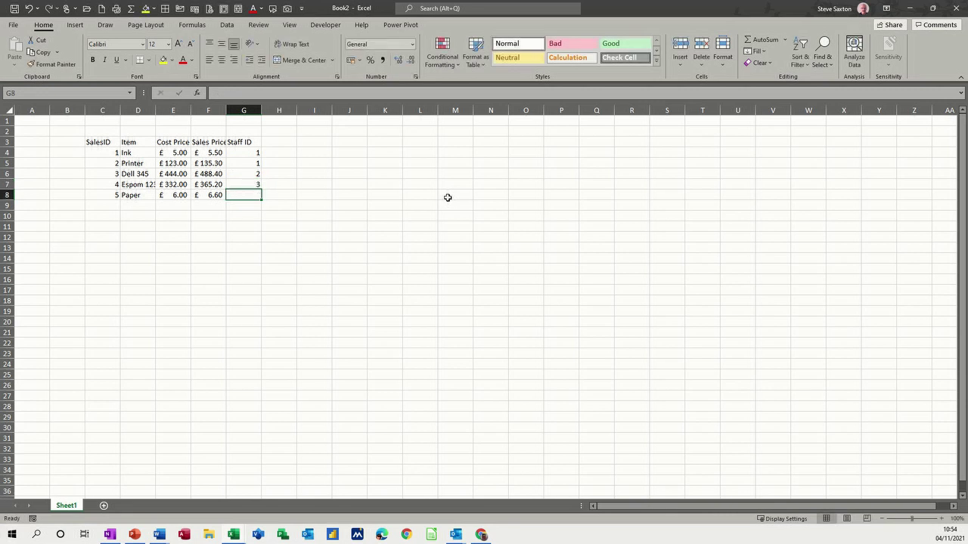
type("3")
key("Tab")
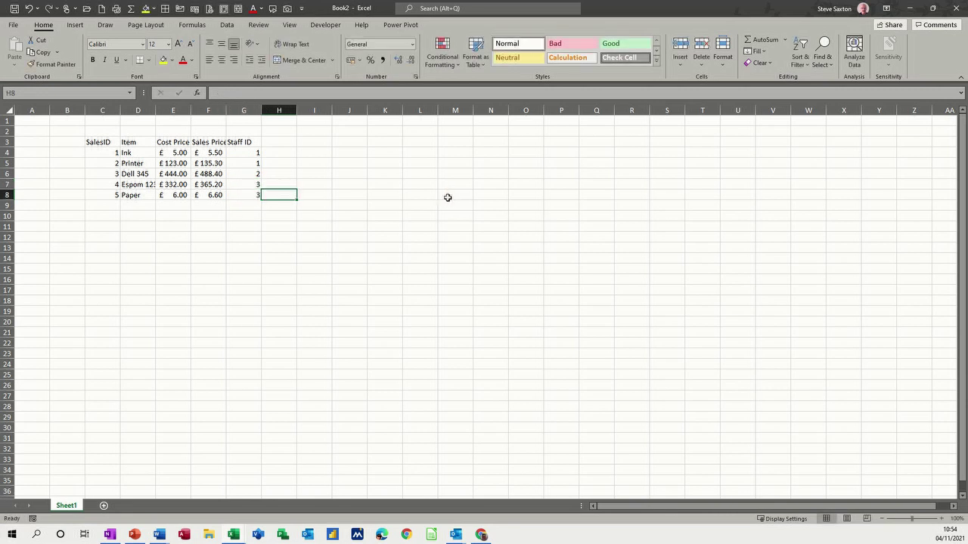
Start a staff table with headings Staff ID, Name, Position at J3 and IDs 1–3.
left_click(341, 144)
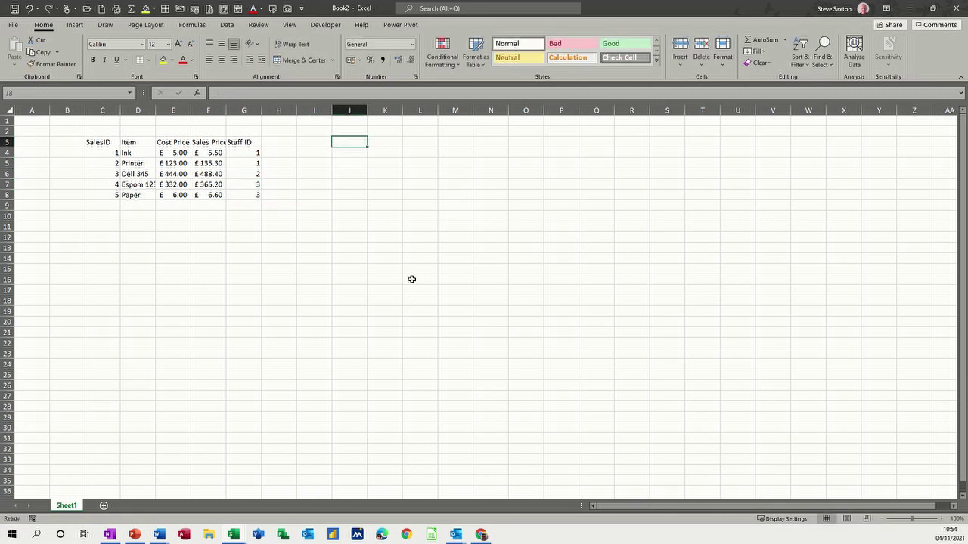
type("Staff")
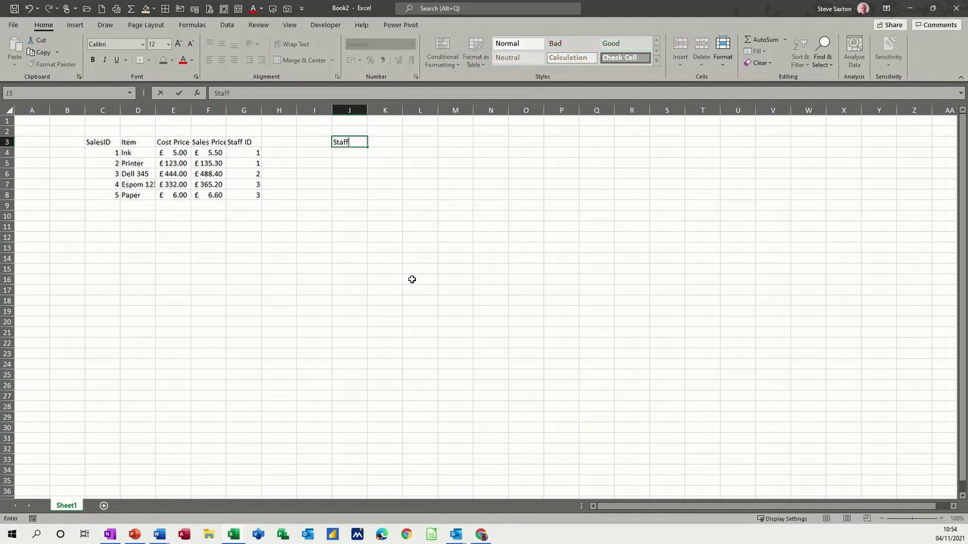
type(" ID")
key("Tab")
key("Tab")
key("Left")
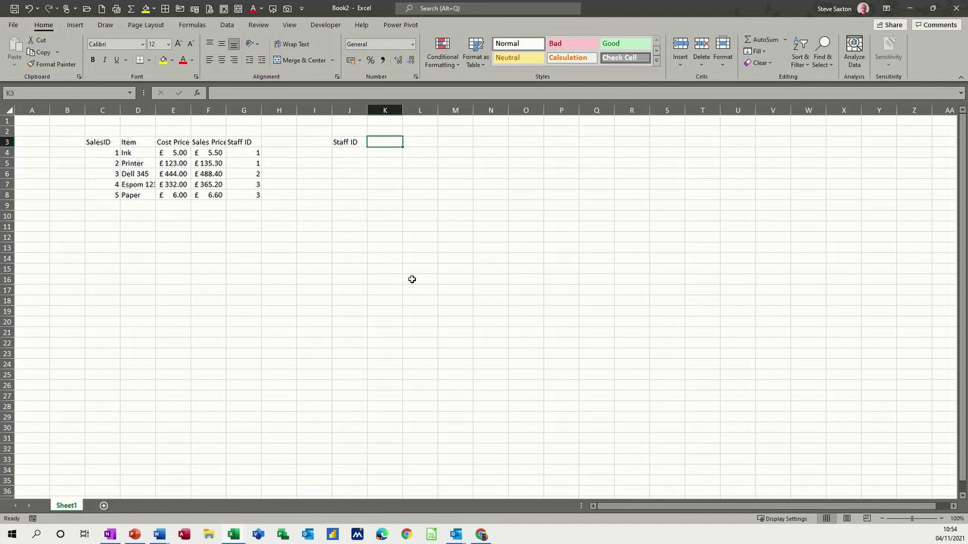
type("Name")
key("Tab")
type("Po")
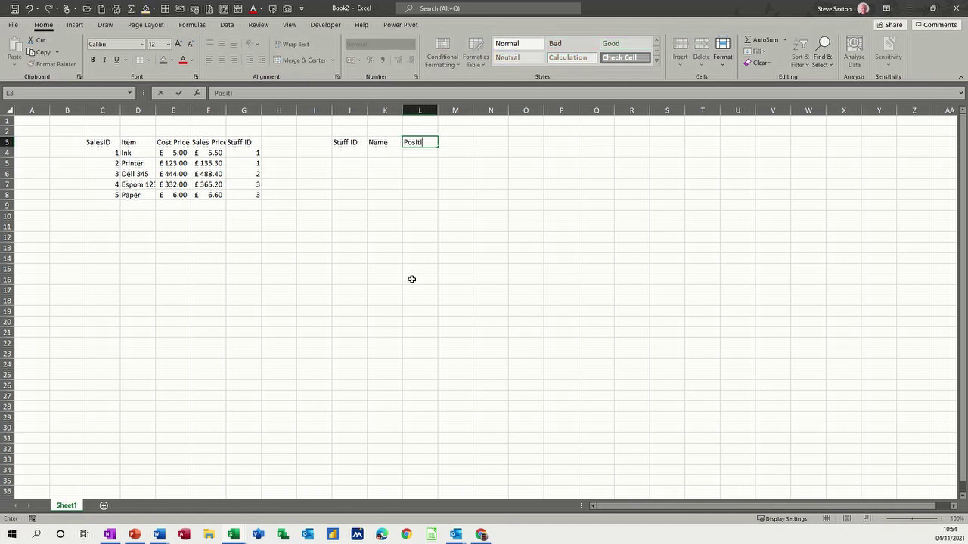
type("sition")
key("Return")
key("Left")
key("Left")
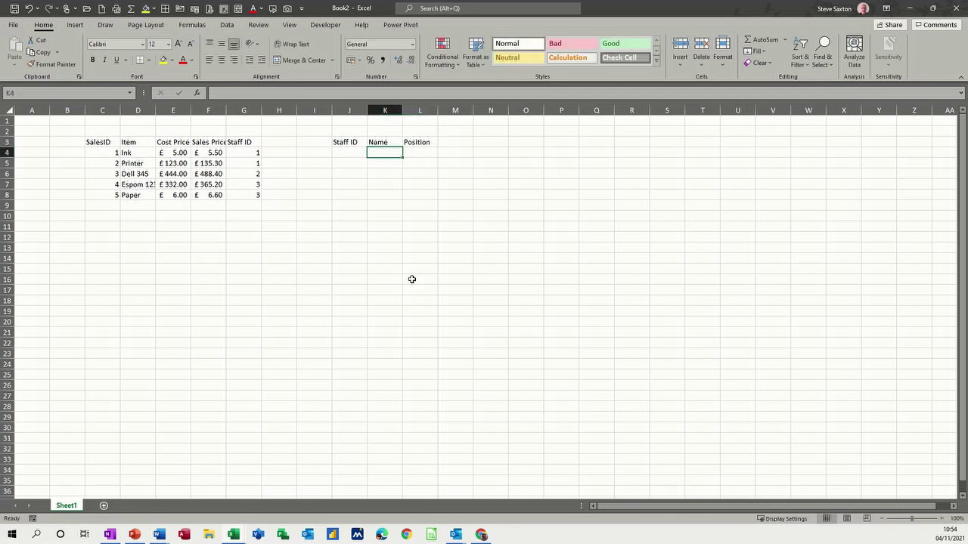
type("1")
key("Return")
type("2")
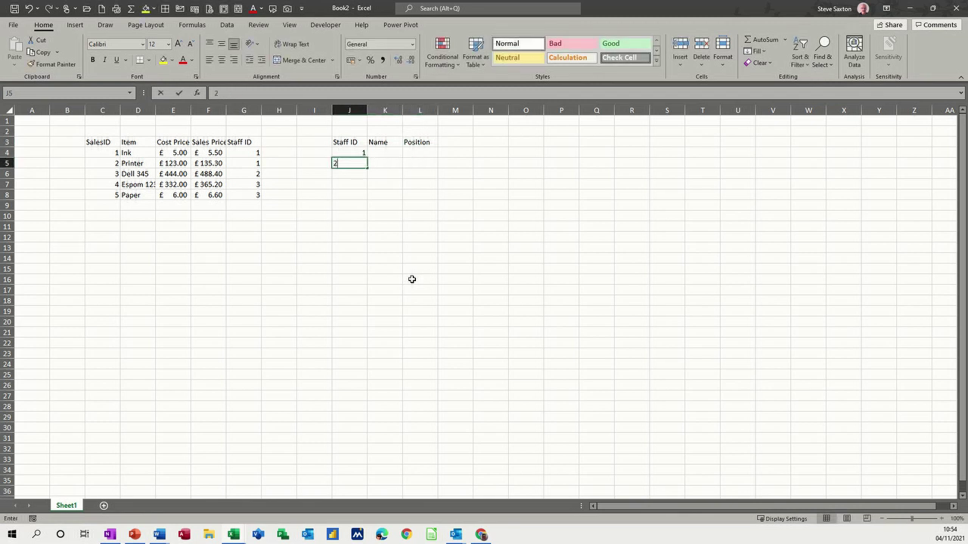
key("Return")
type("3")
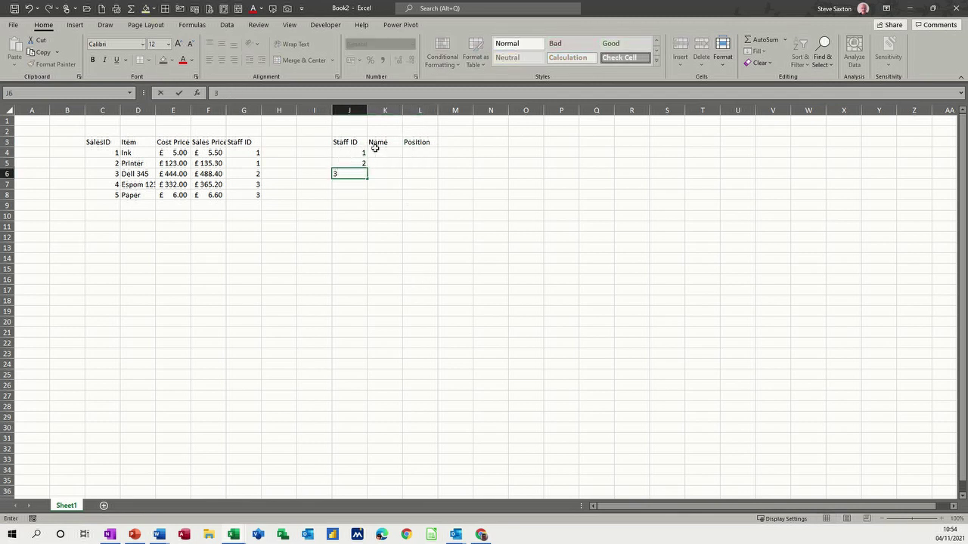
Enter the three staff members' names beside IDs 1–3.
left_click(374, 152)
type("S")
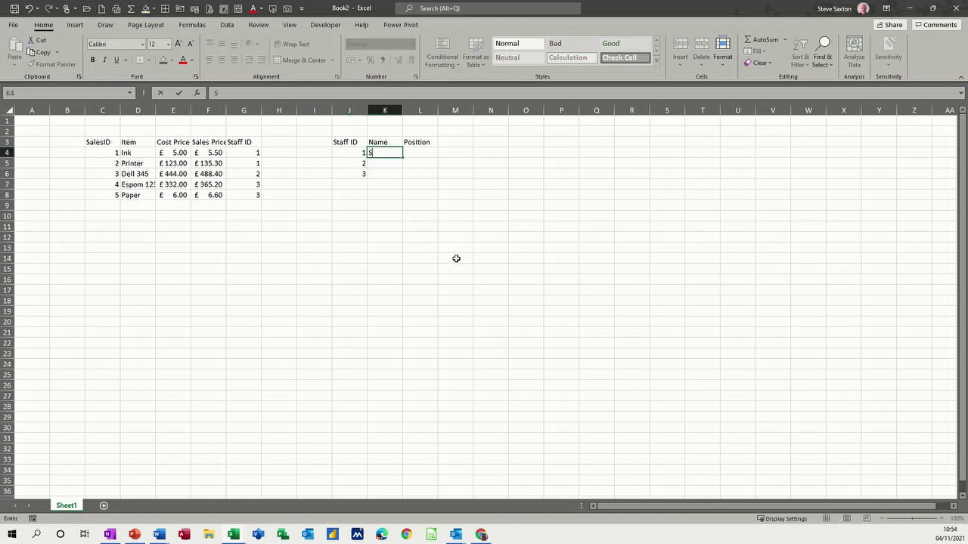
type("ue Black")
key("Return")
type("Barry")
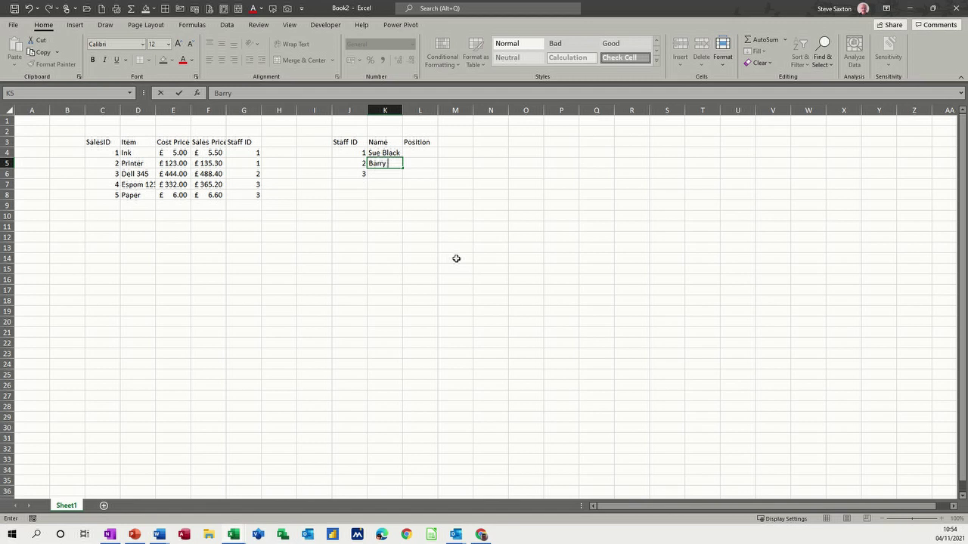
type(" White")
key("Return")
type("John G")
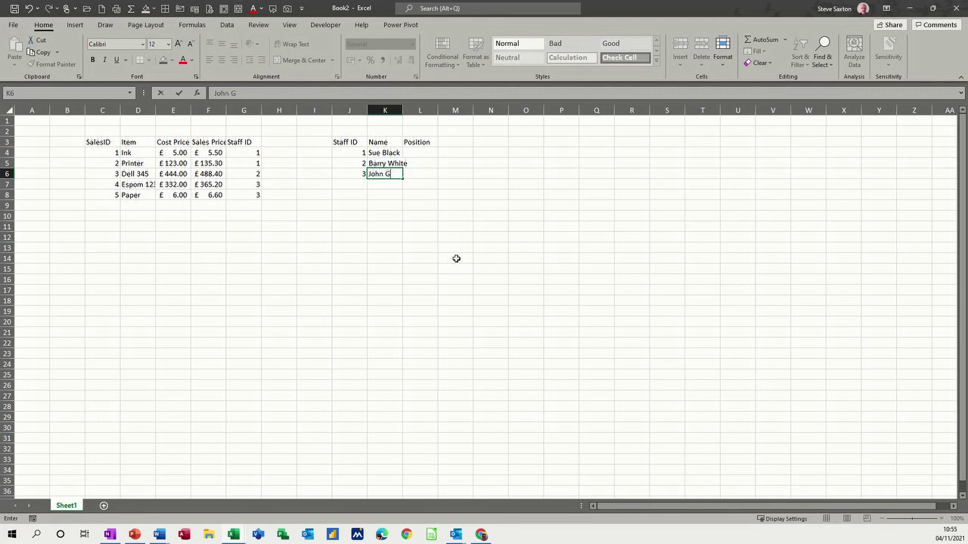
type("reen")
Fill positions Manager, Sales Assist and Sales Assist in L4:L6.
left_click(418, 151)
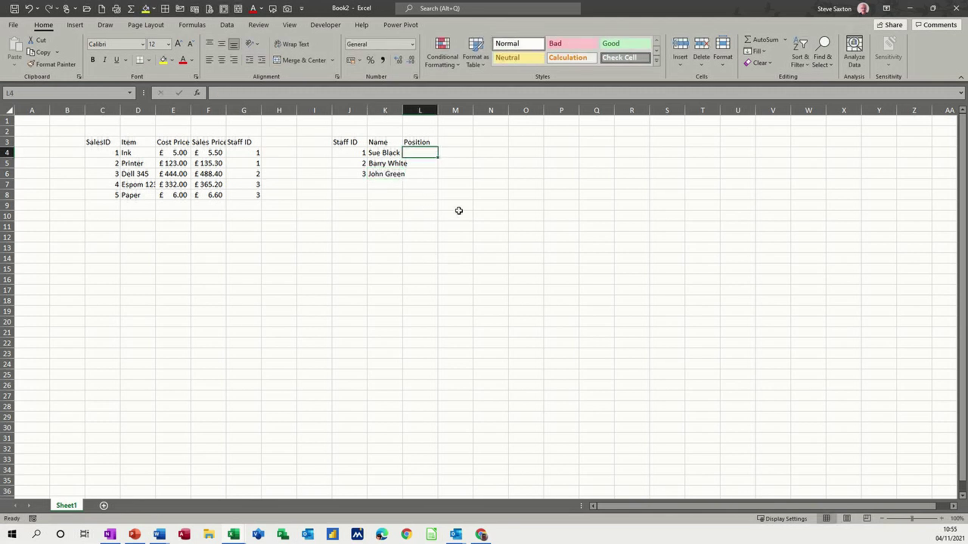
type("Manager")
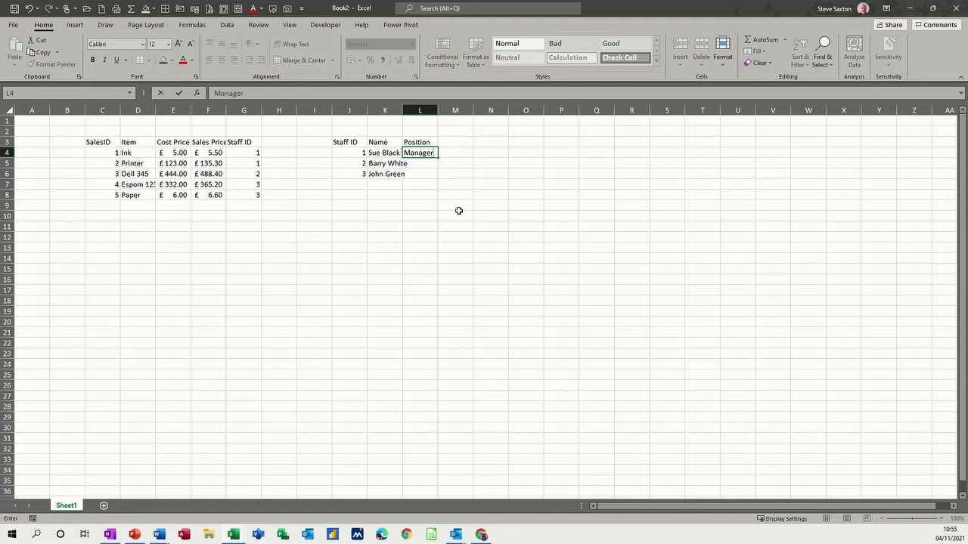
key("Return")
type("Sales Assist")
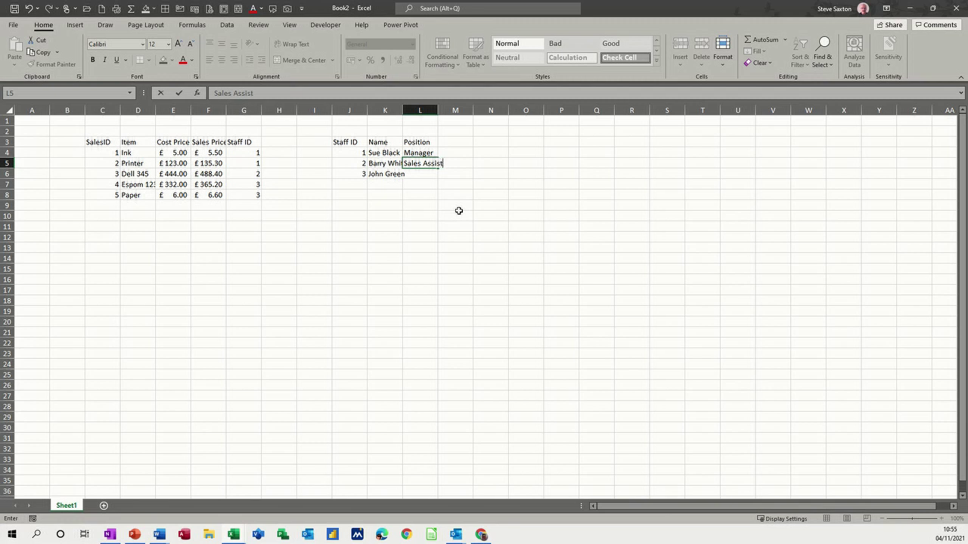
key("Return")
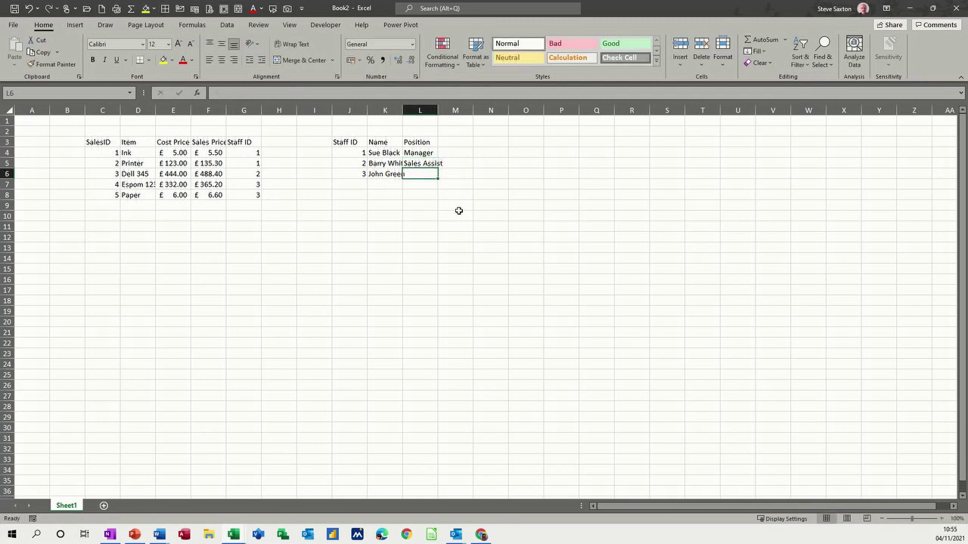
key("ctrl+d")
left_click(409, 203)
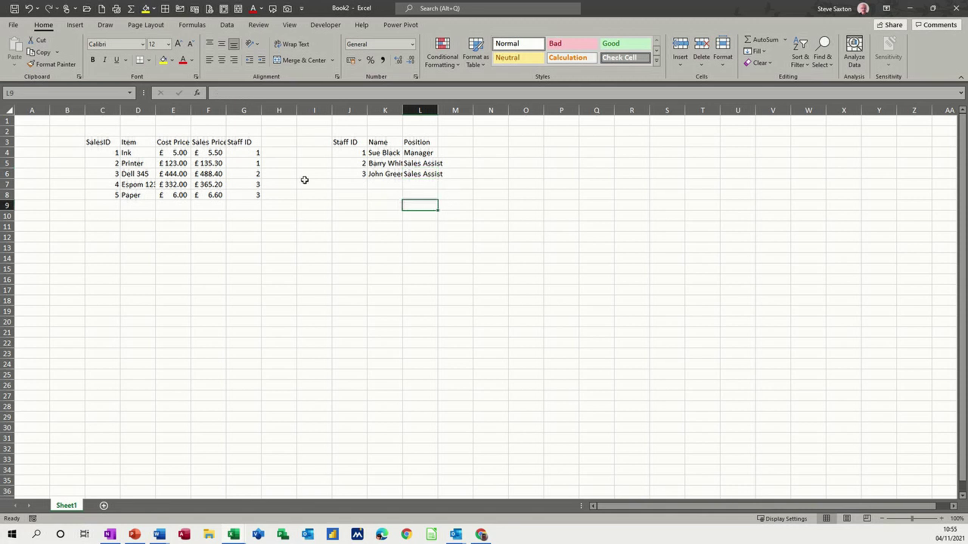
Format the sales data C3:G8 as a blue table with headers.
left_click(173, 164)
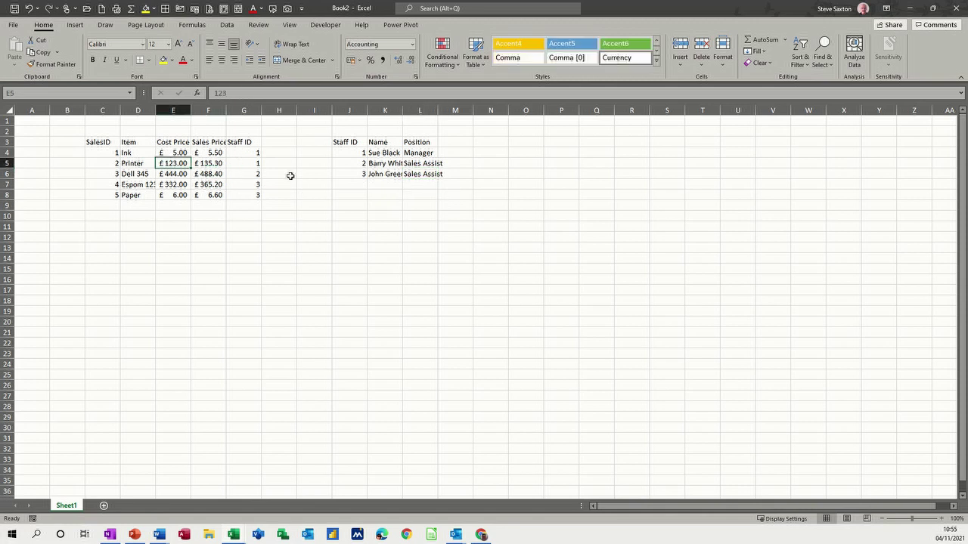
left_click(477, 51)
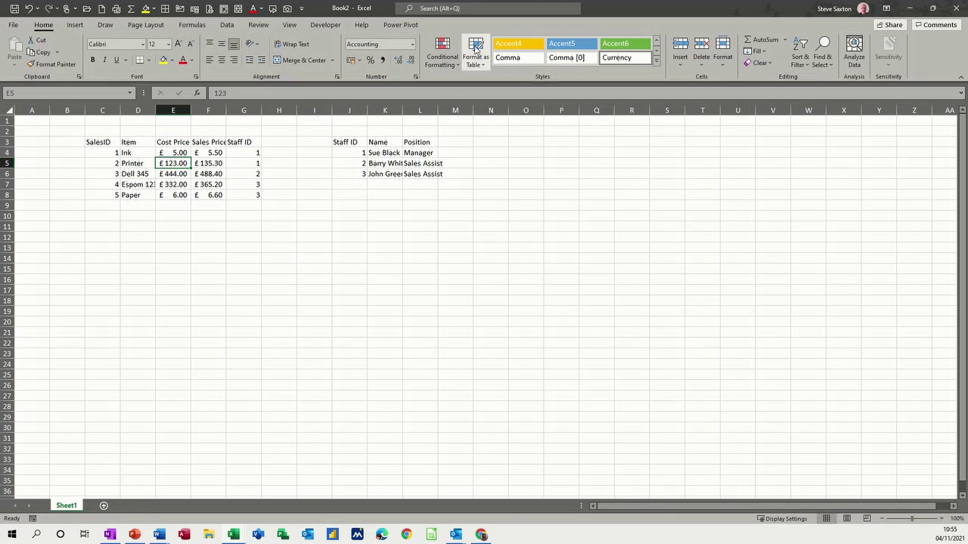
left_click(513, 333)
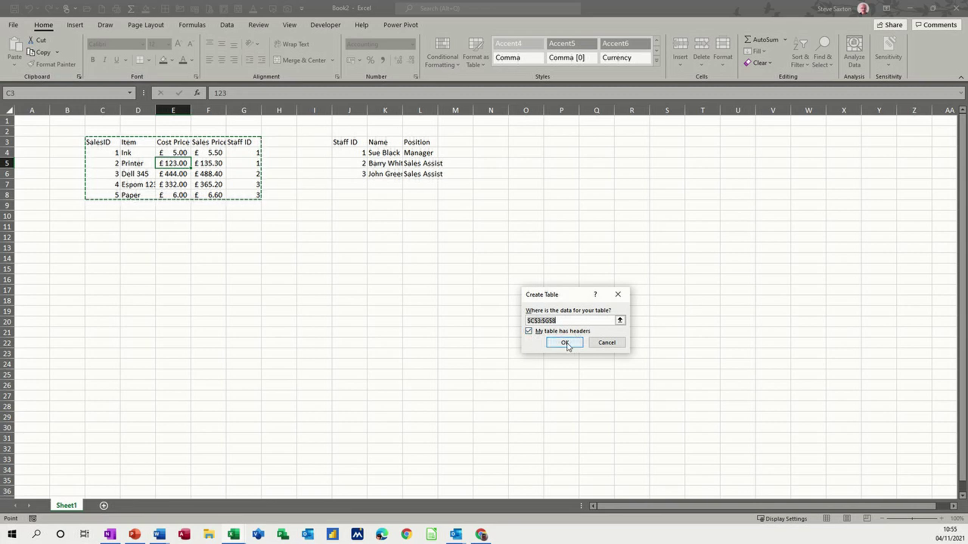
left_click(565, 343)
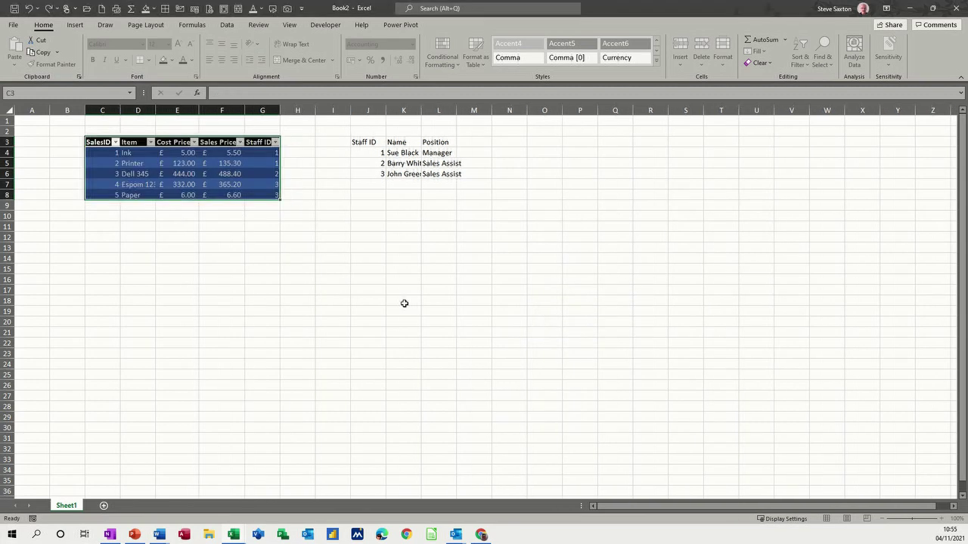
Format the staff list J3:L6 as a green table.
left_click(401, 163)
left_click(475, 50)
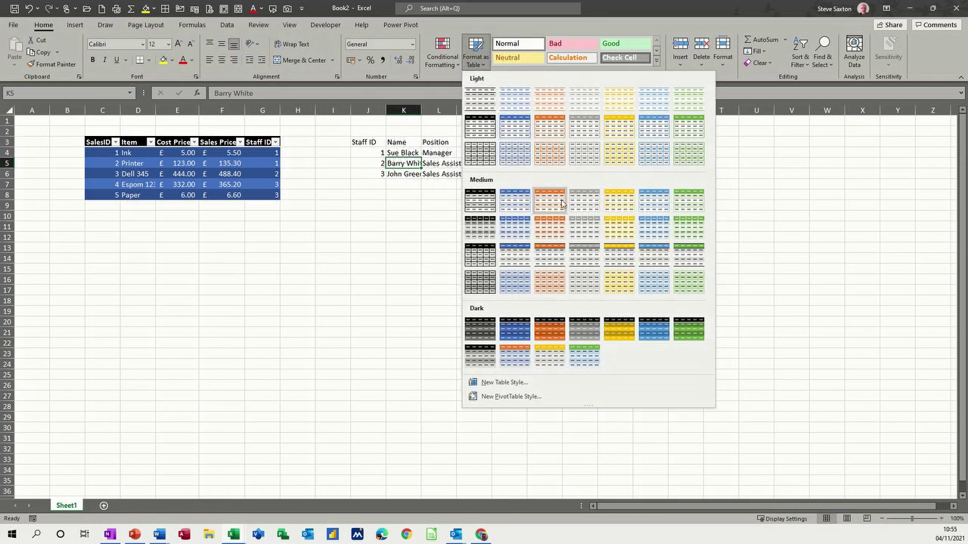
left_click(688, 337)
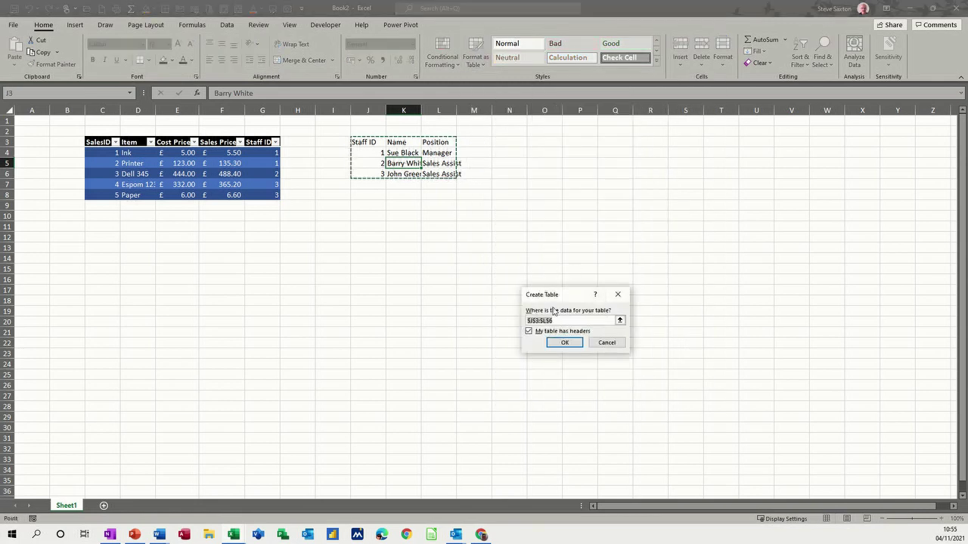
left_click(564, 342)
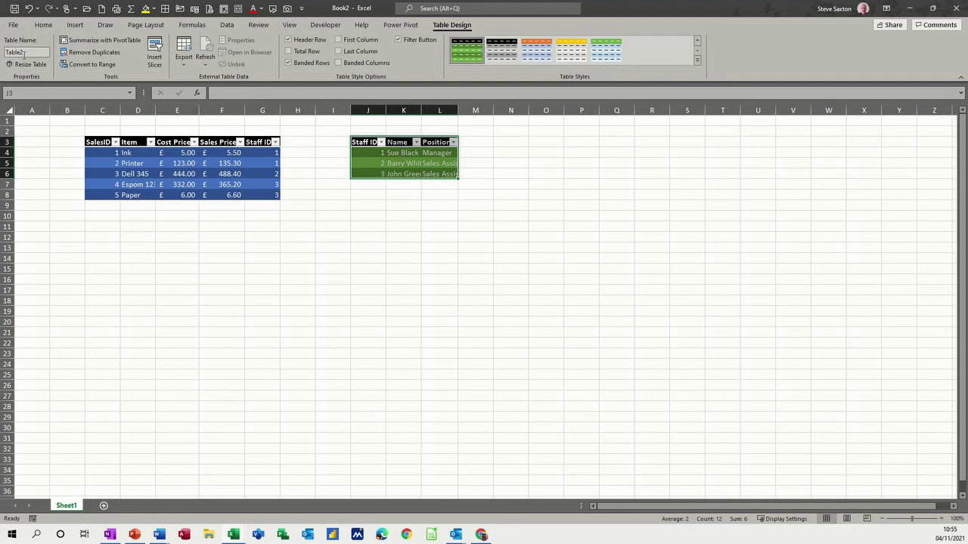
left_click(25, 52)
Name the green table 'staff' and the blue table 'sales', then verify both names.
type("S")
key("Return")
left_click(177, 164)
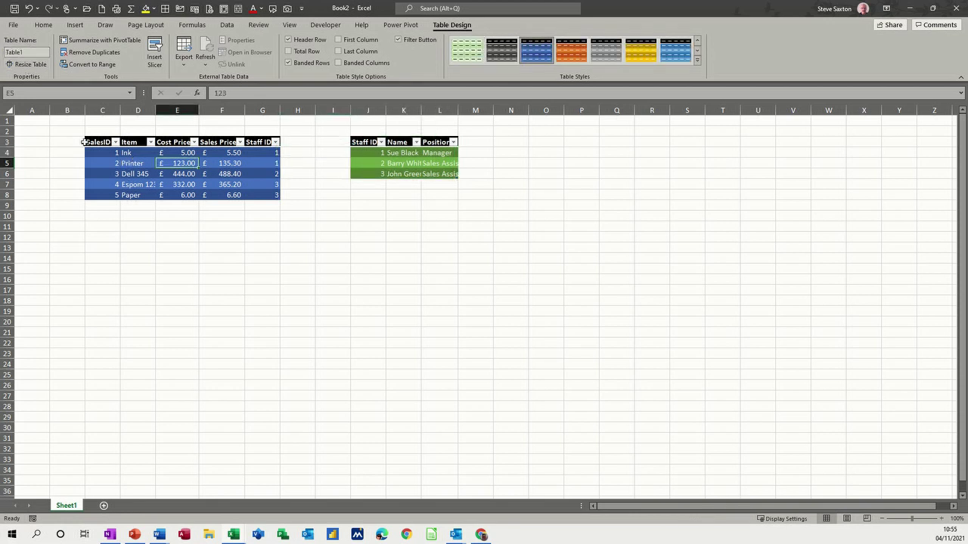
left_click(32, 51)
type("sal")
key("Return")
left_click(233, 172)
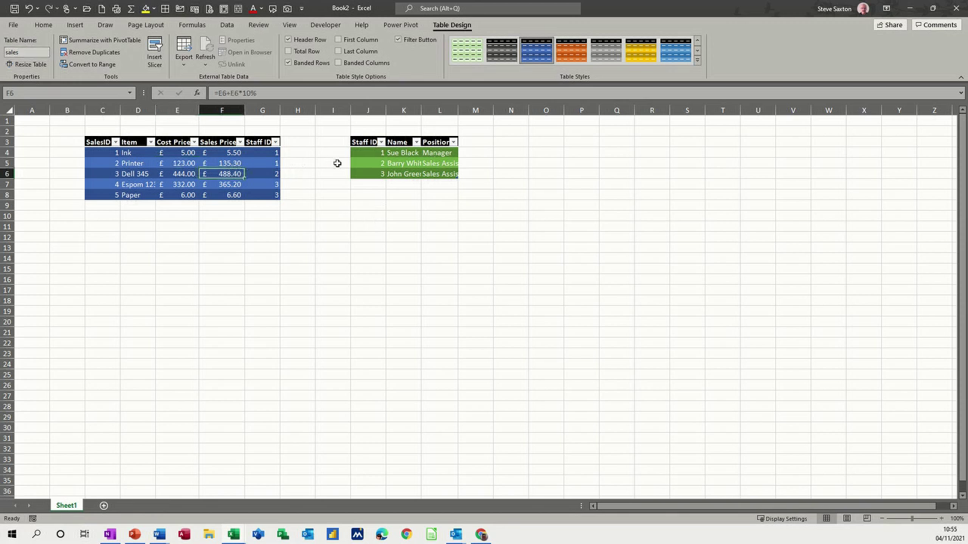
left_click(382, 165)
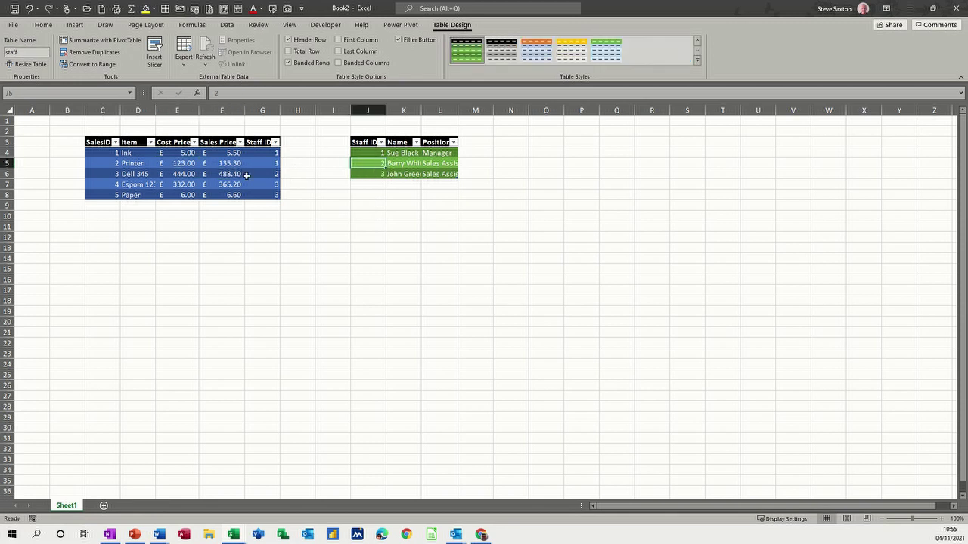
left_click(209, 175)
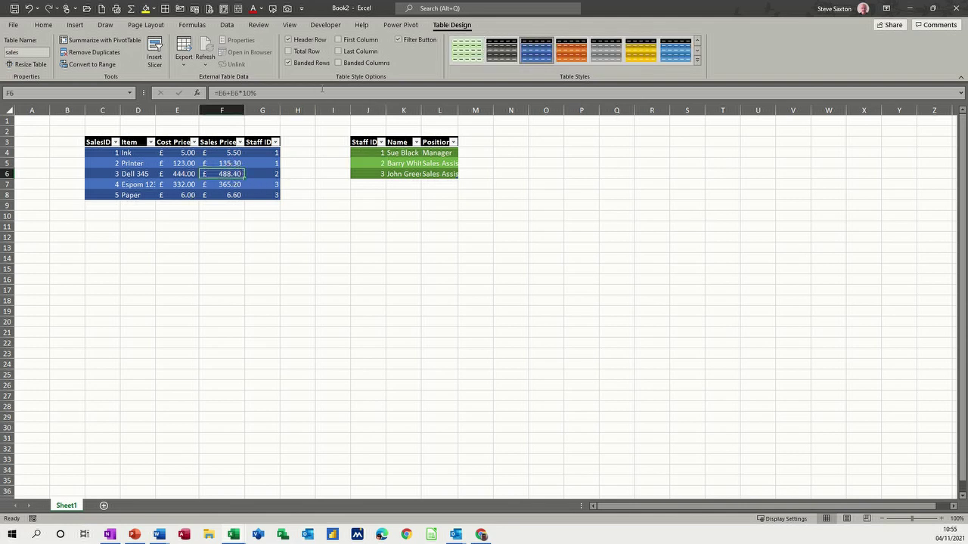
left_click(400, 25)
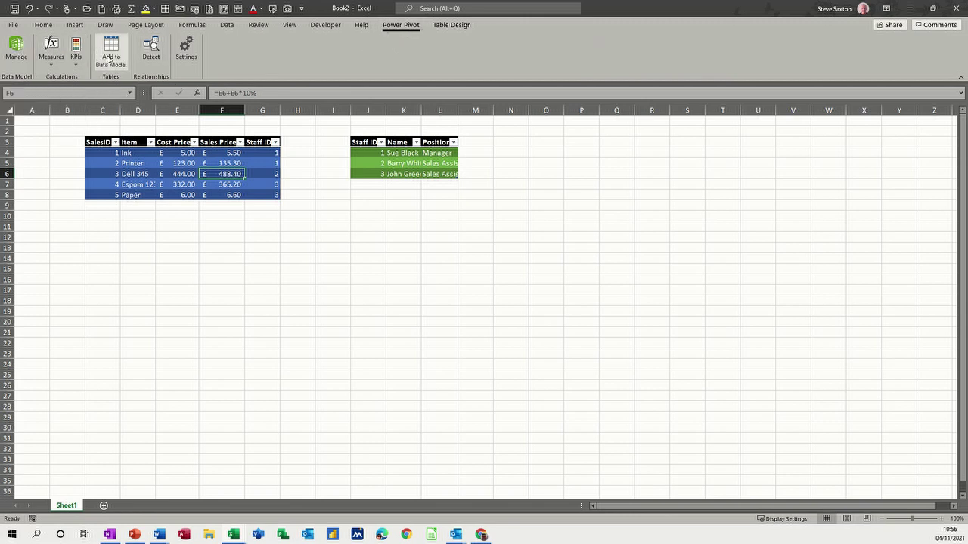
Add the sales table to the data model.
left_click(149, 166)
left_click(111, 51)
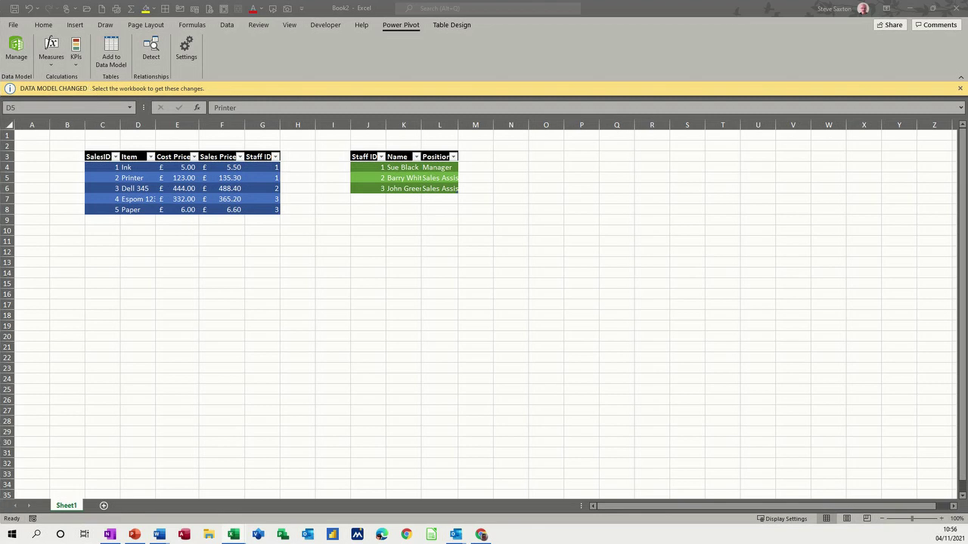
left_click_drag(184, 129, 682, 54)
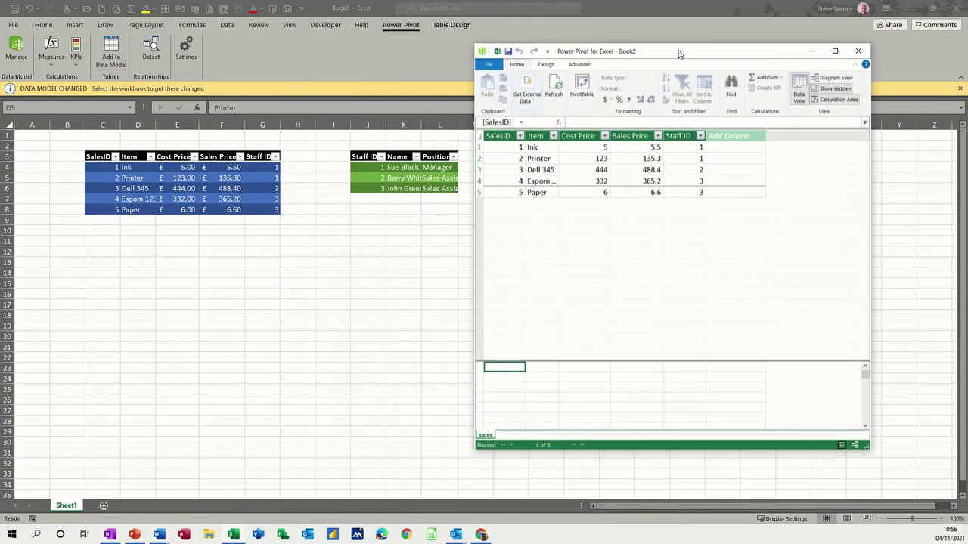
left_click(408, 180)
Add the staff table to the data model, check both tables and maximize Power Pivot.
left_click(398, 164)
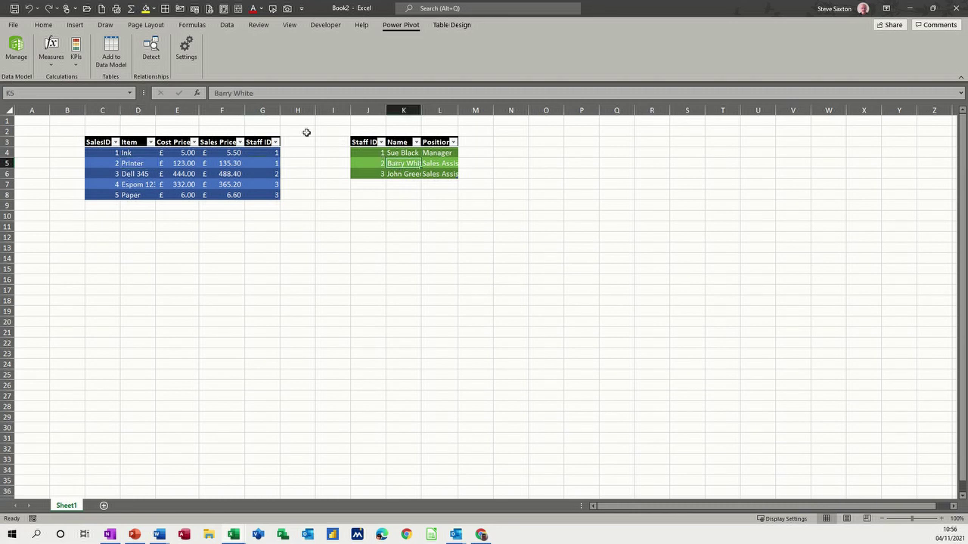
left_click(112, 52)
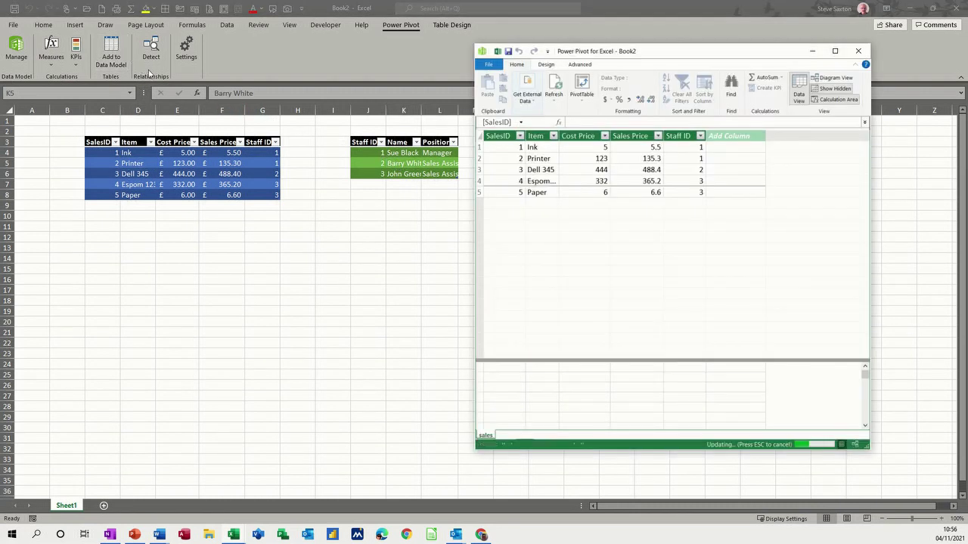
left_click(486, 436)
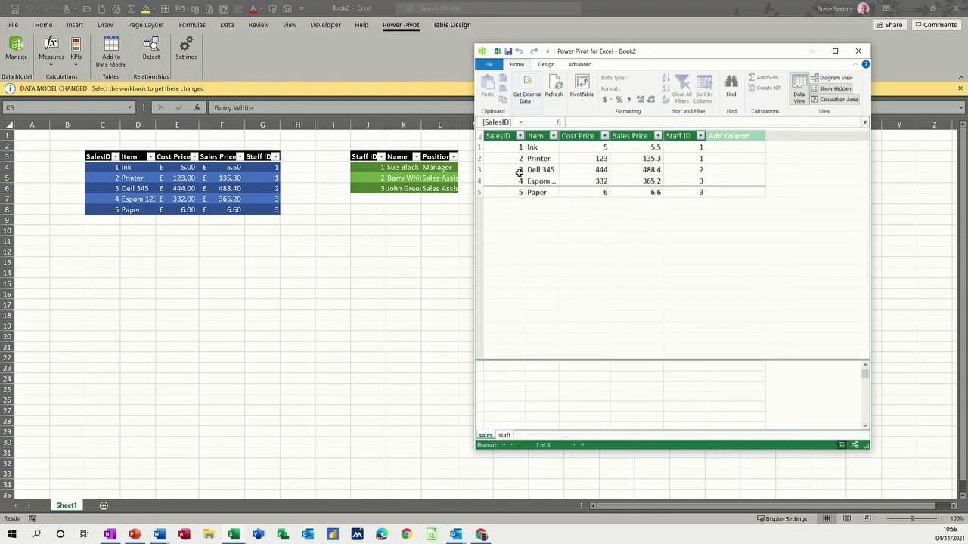
left_click(504, 436)
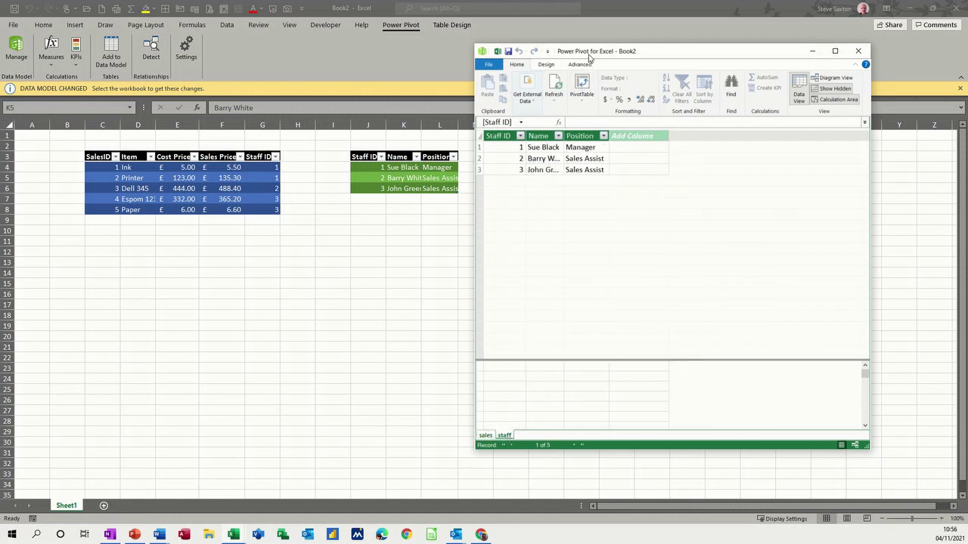
left_click_drag(589, 58, 380, 68)
left_click(627, 73)
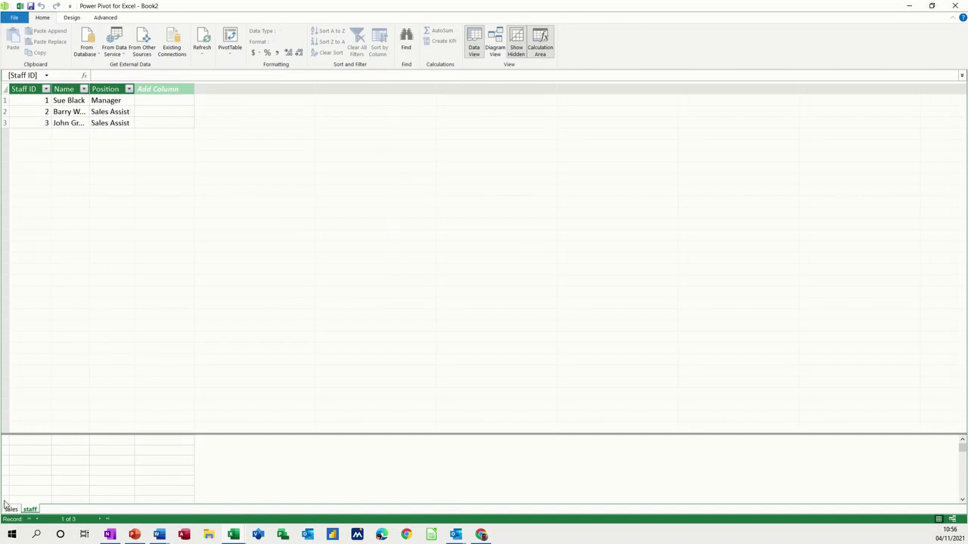
Insert a data-model PivotTable on the existing worksheet at cell H13.
left_click(230, 39)
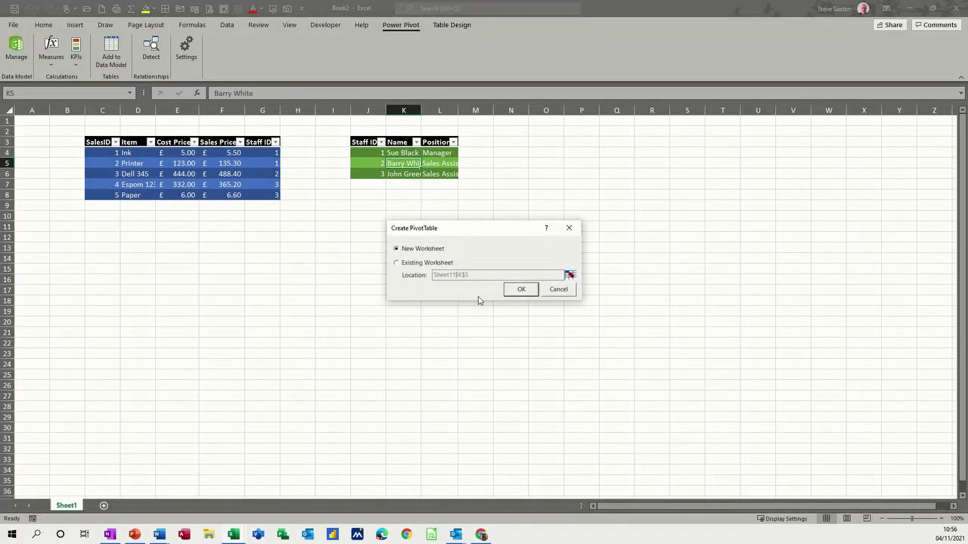
left_click(405, 265)
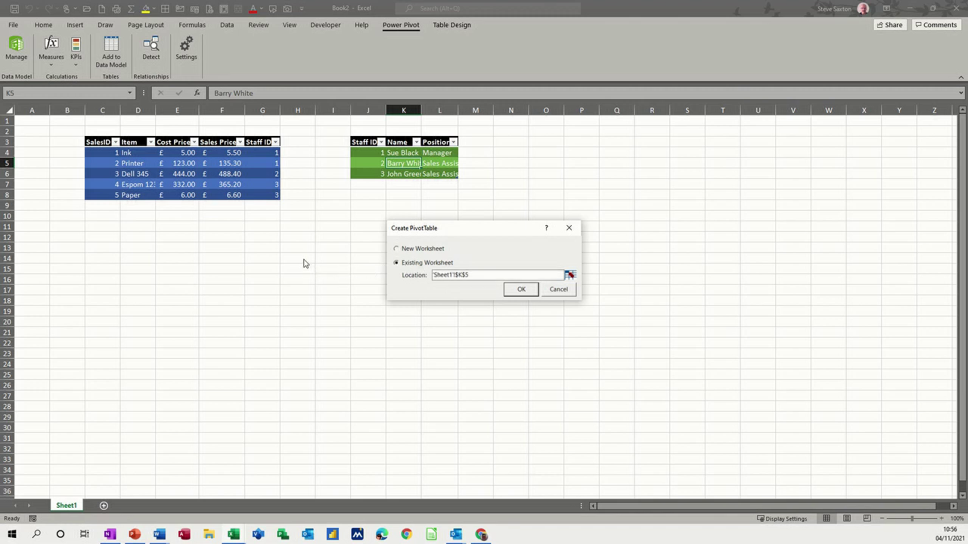
left_click(569, 276)
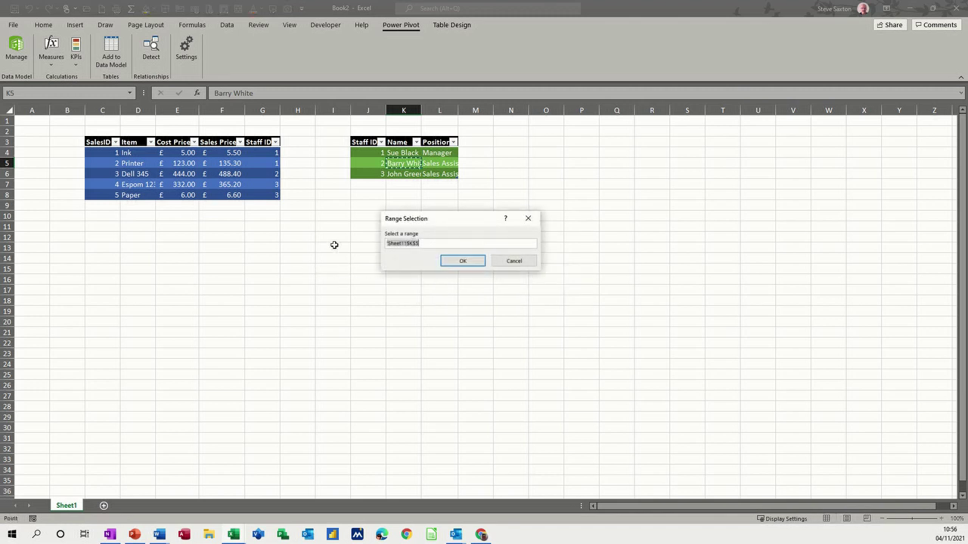
left_click(298, 246)
left_click(463, 261)
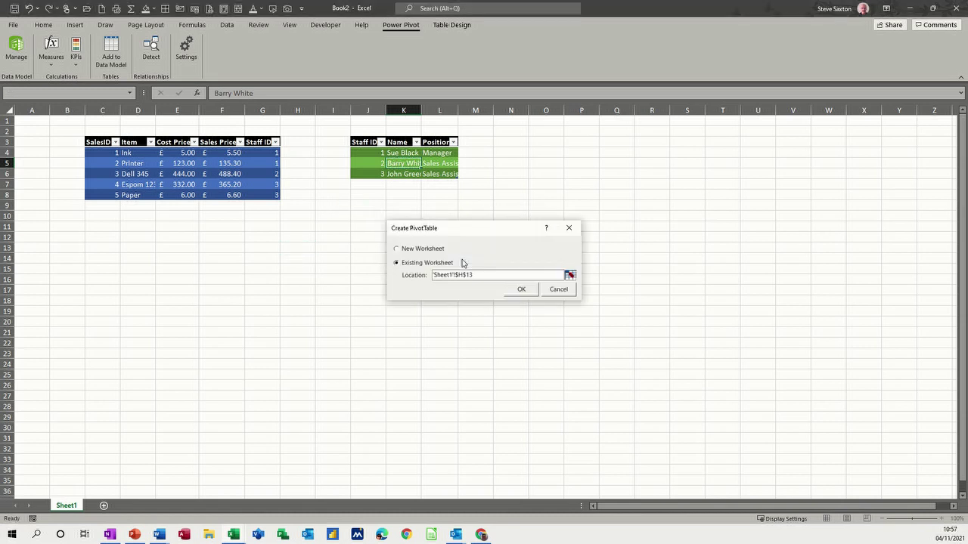
left_click(522, 291)
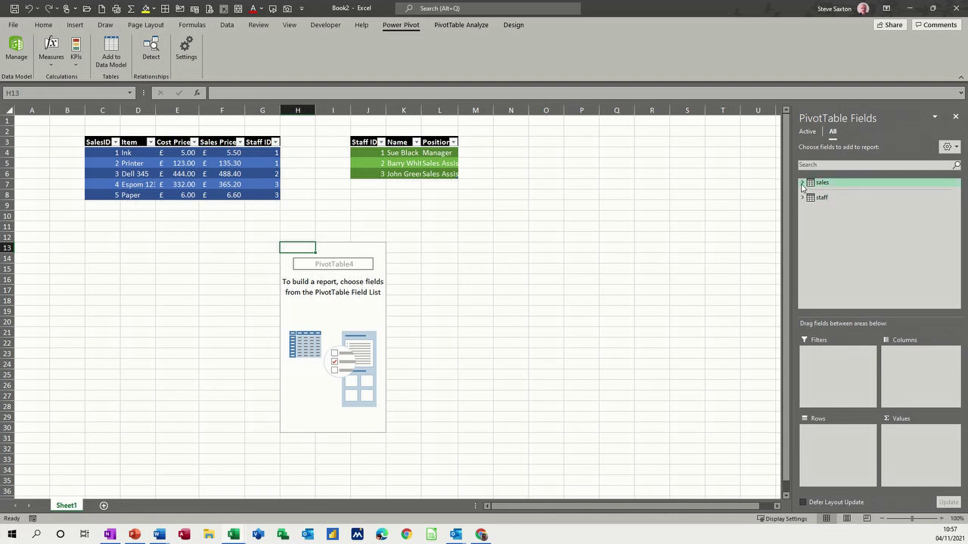
left_click(802, 183)
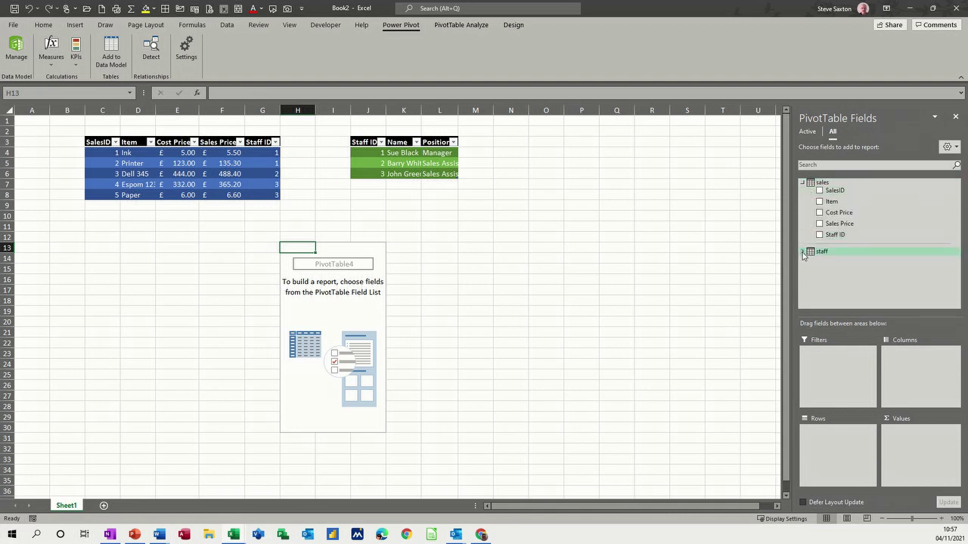
Add Name, Item and Sales Price to the PivotTable and auto-detect the table relationship.
left_click(802, 253)
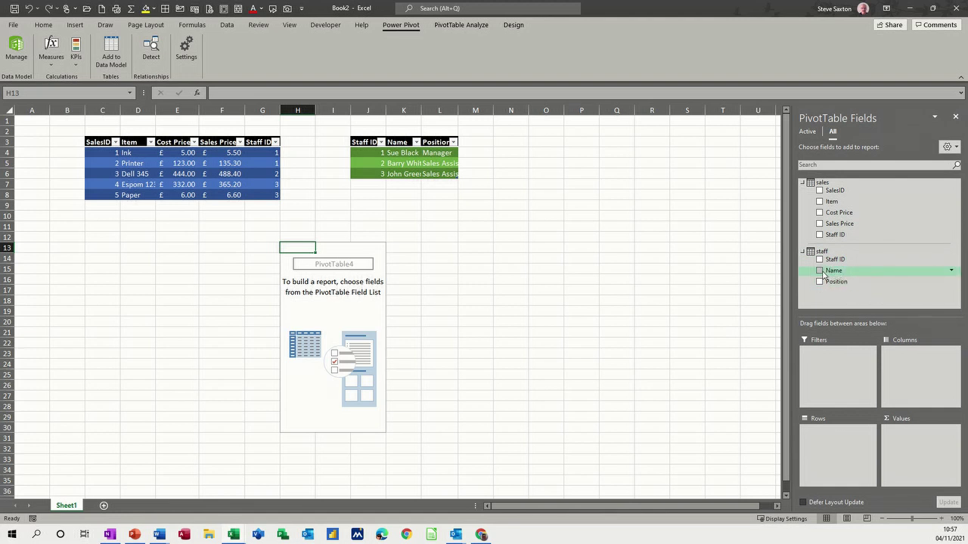
left_click(820, 271)
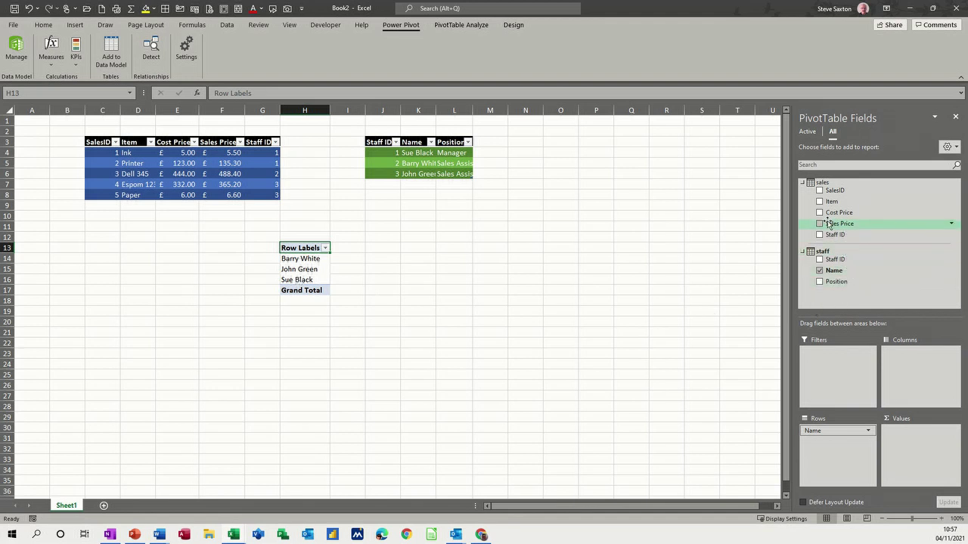
left_click(820, 202)
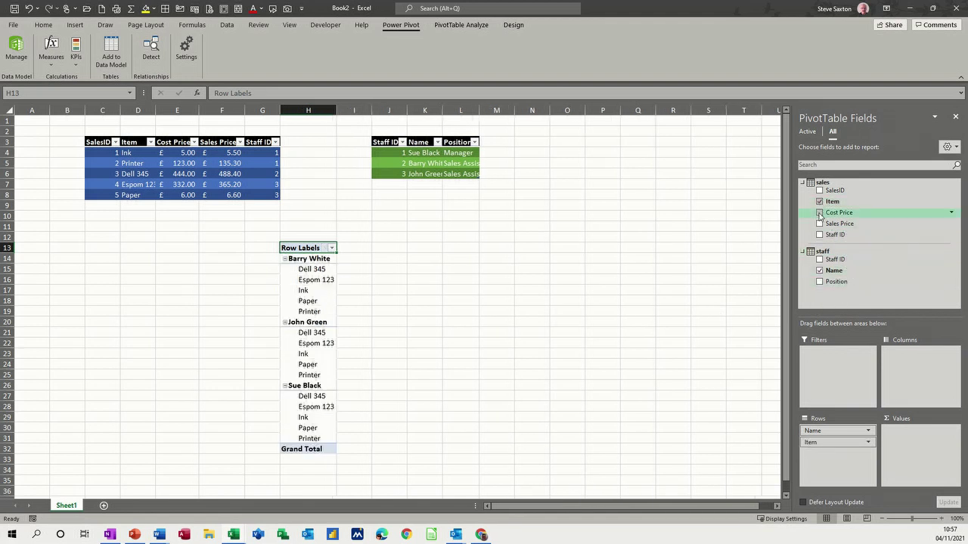
left_click(819, 224)
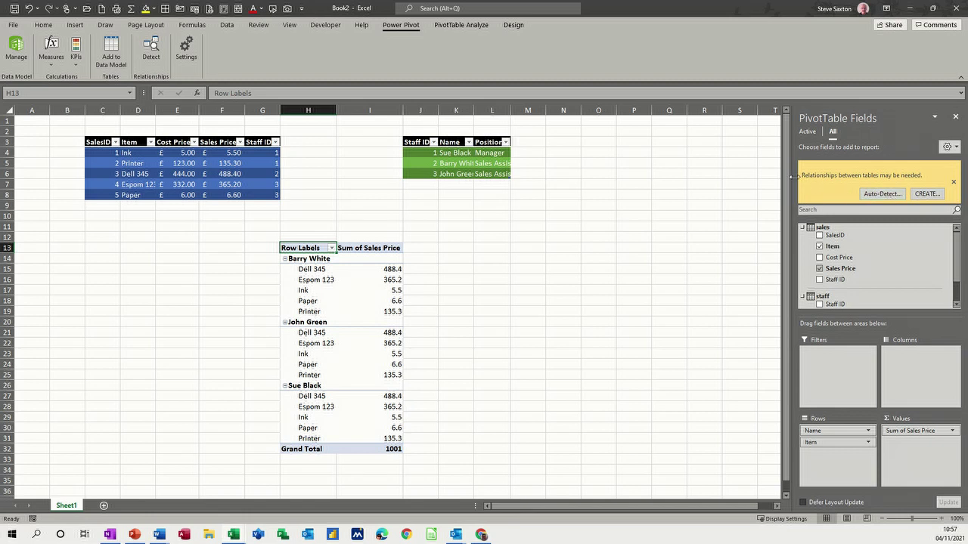
left_click(875, 193)
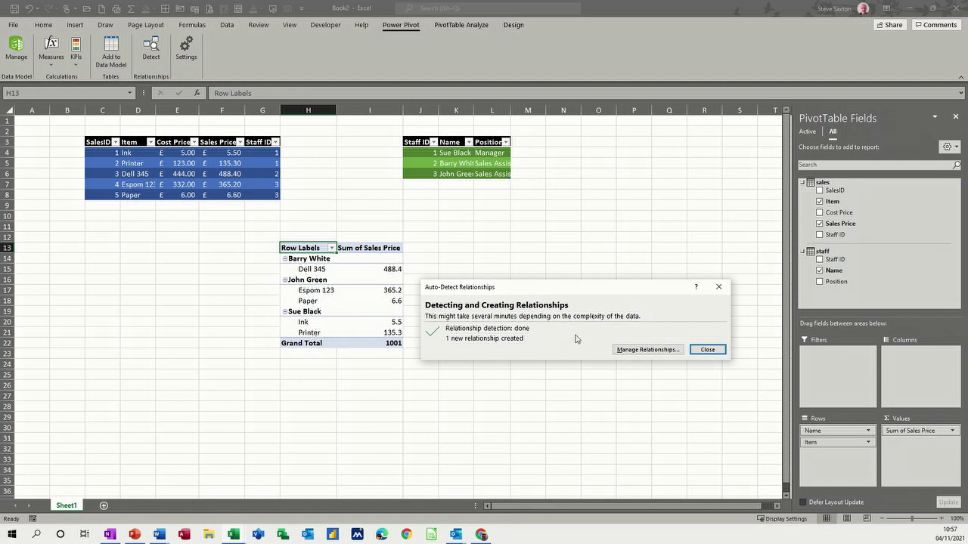
left_click(707, 350)
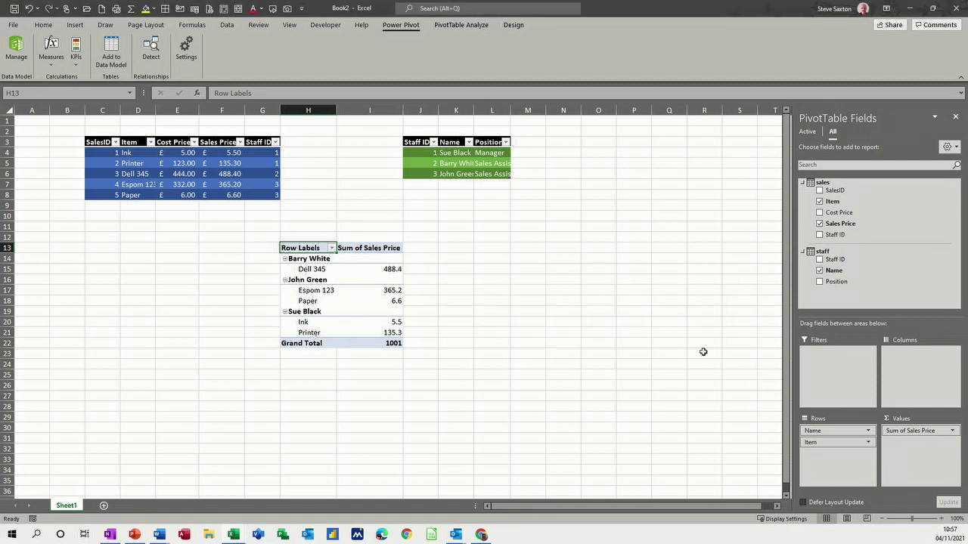
Format the Sum of Sales Price values as Accounting with the £ symbol and two decimals.
left_click(901, 431)
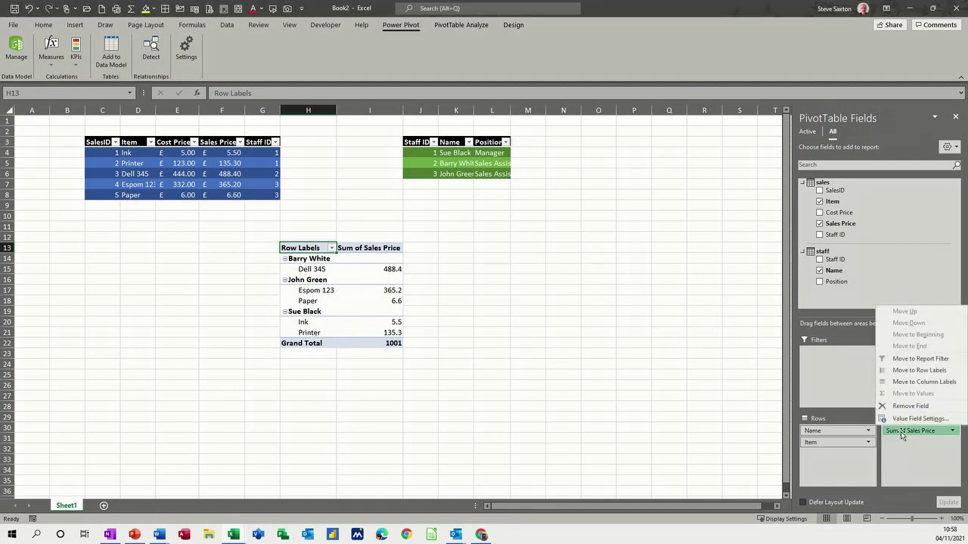
left_click(900, 418)
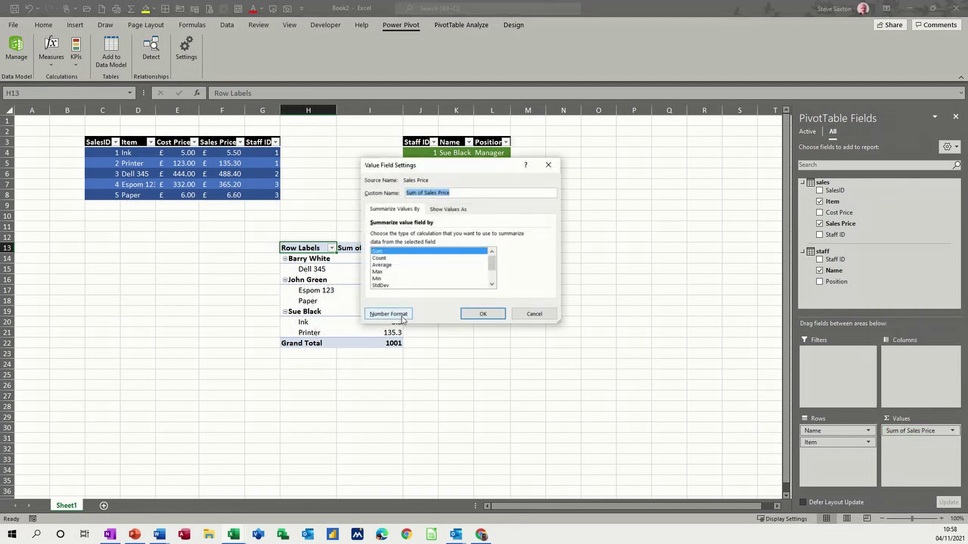
left_click(384, 315)
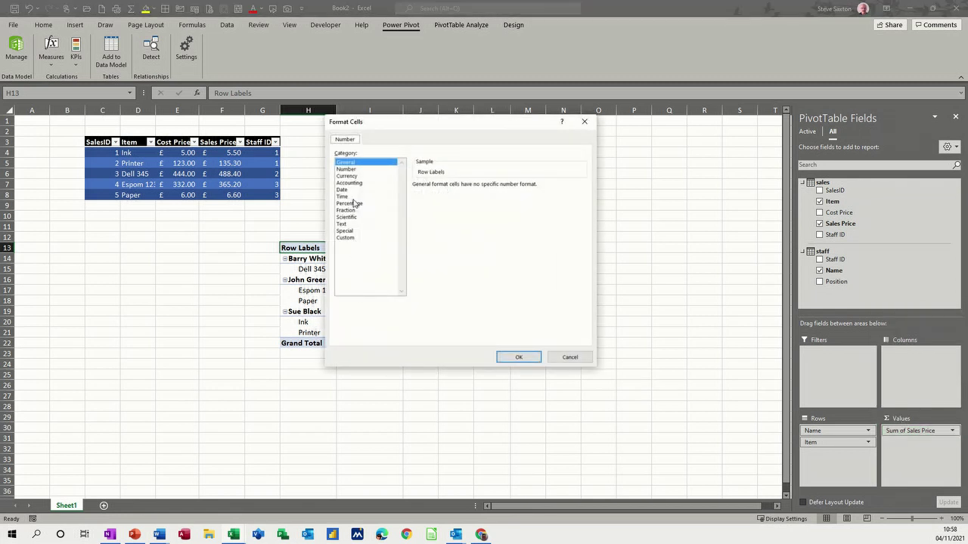
left_click(354, 183)
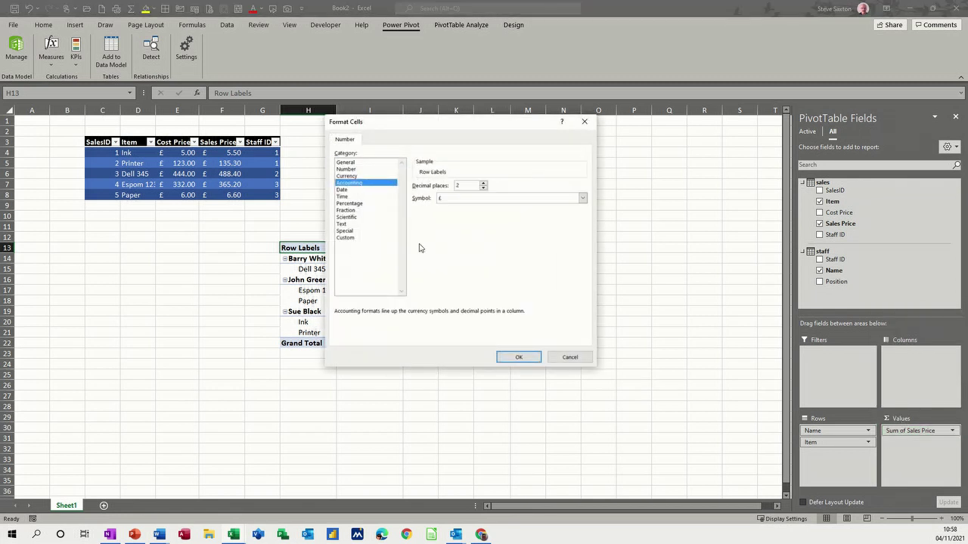
left_click(520, 358)
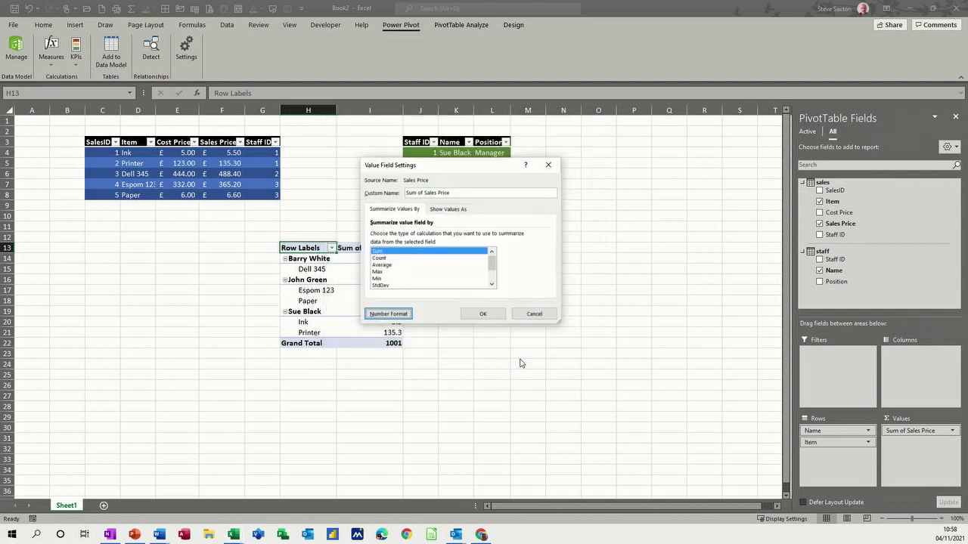
left_click(482, 315)
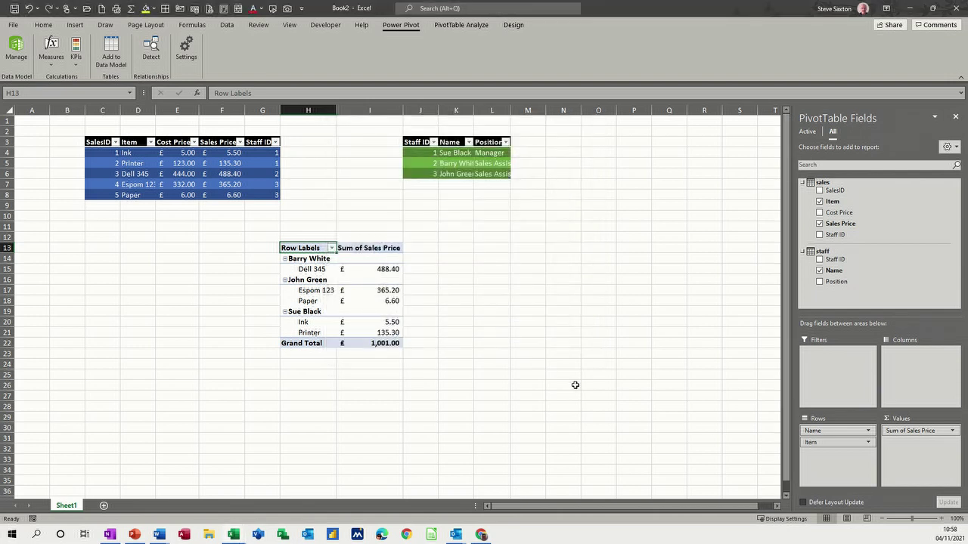
left_click(819, 202)
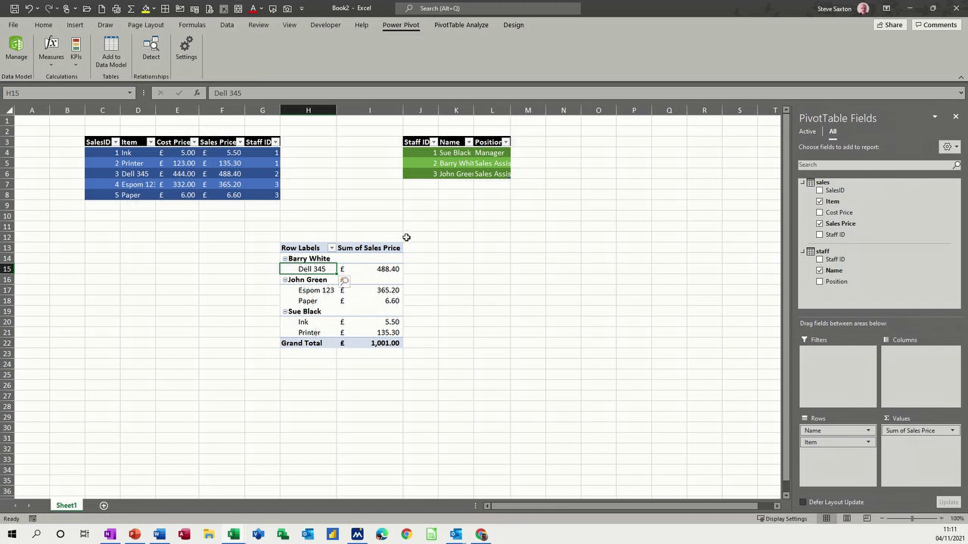
left_click(13, 51)
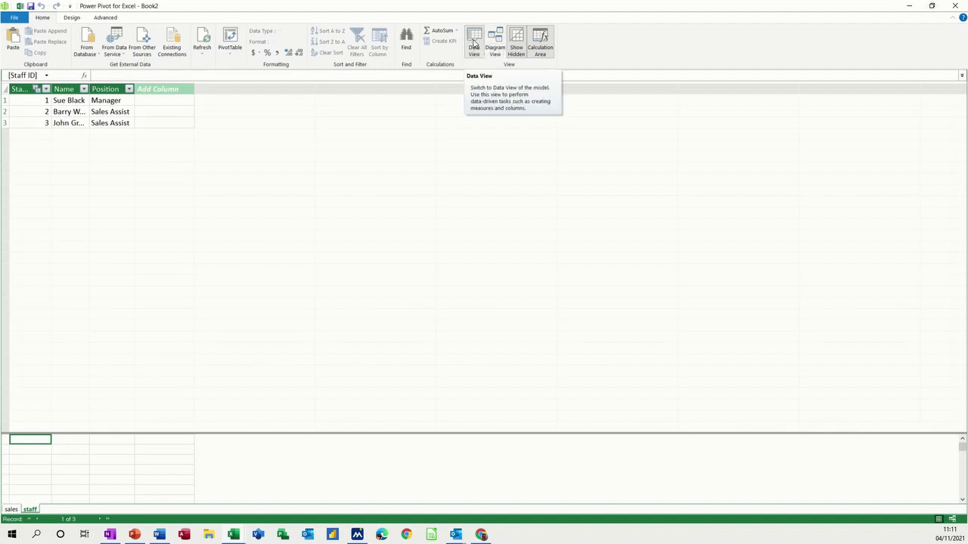
left_click(497, 38)
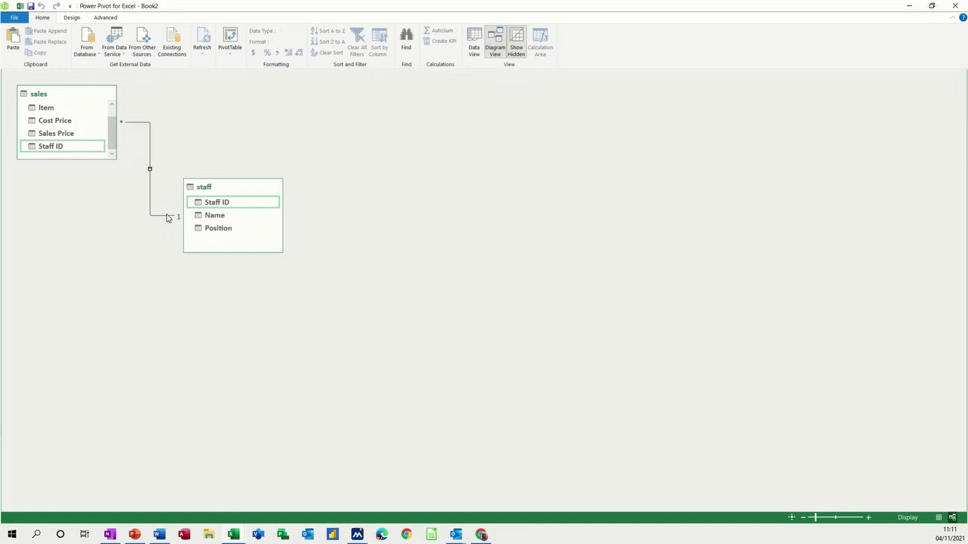
left_click(957, 8)
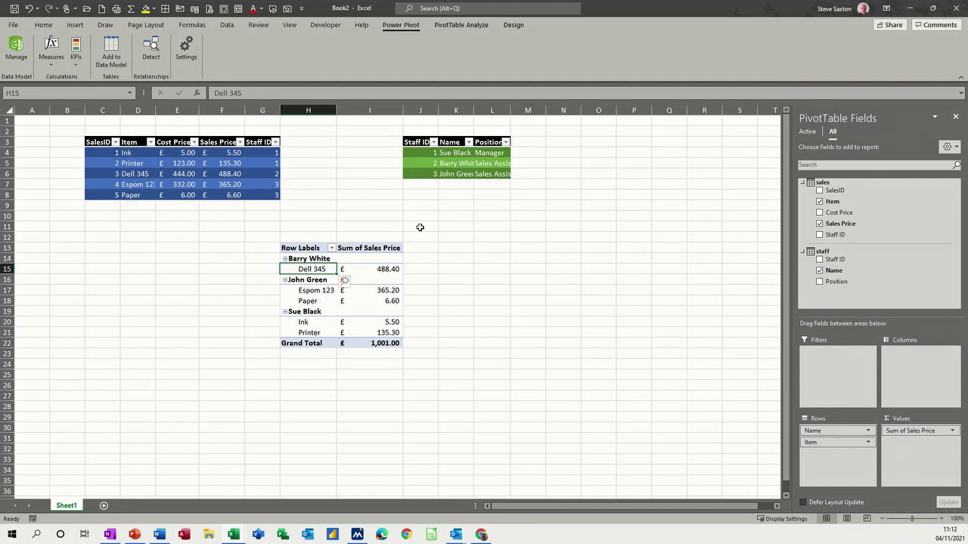
Define a new relationship linking the sales table's Staff ID to the staff table's Staff ID.
left_click(227, 25)
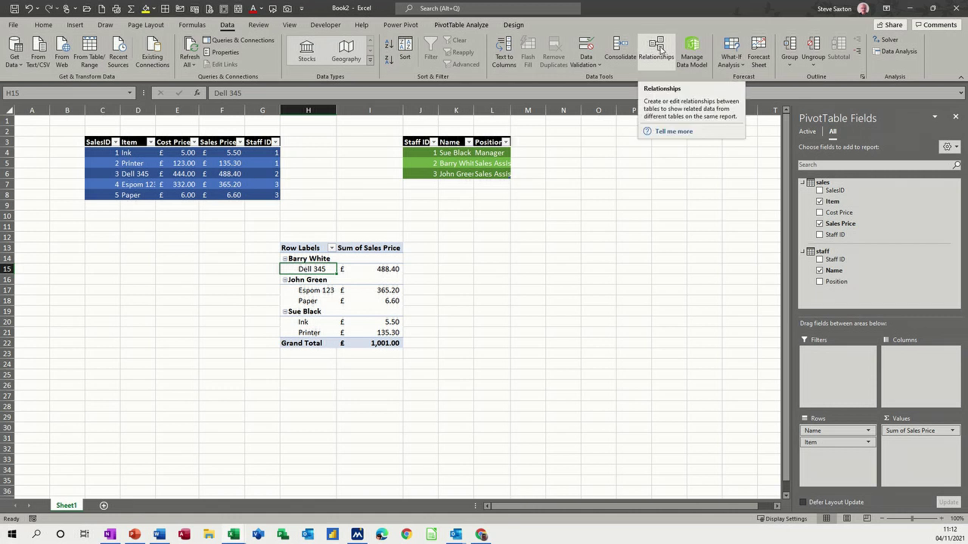
left_click(660, 49)
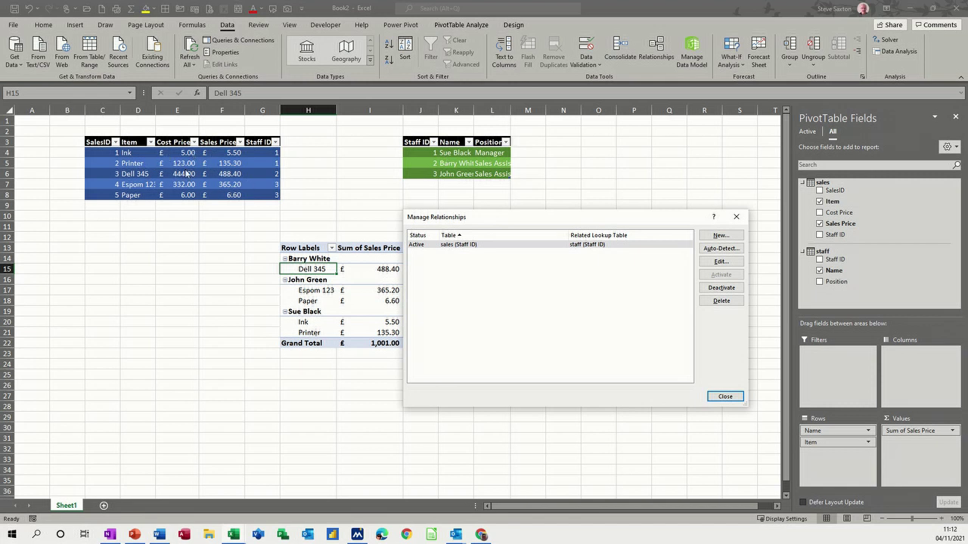
left_click(714, 236)
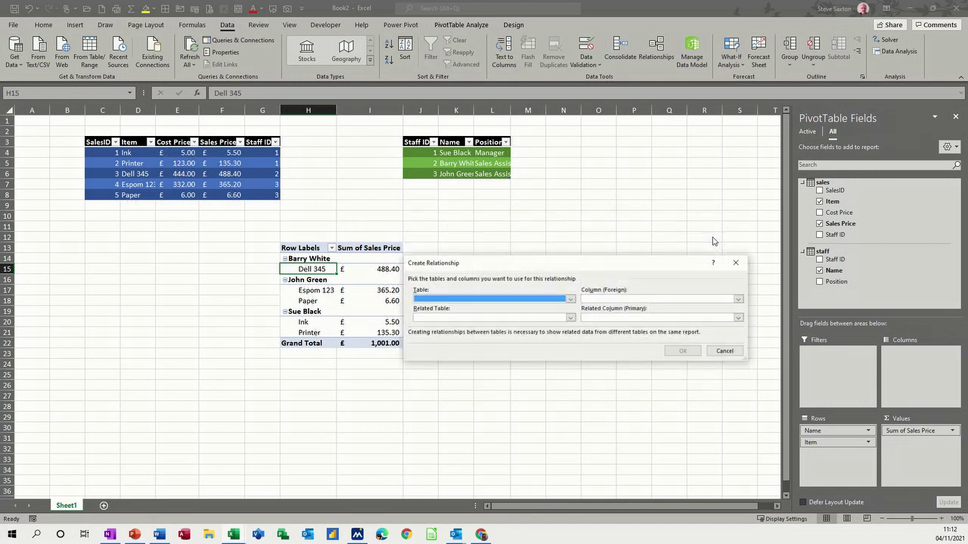
left_click(570, 300)
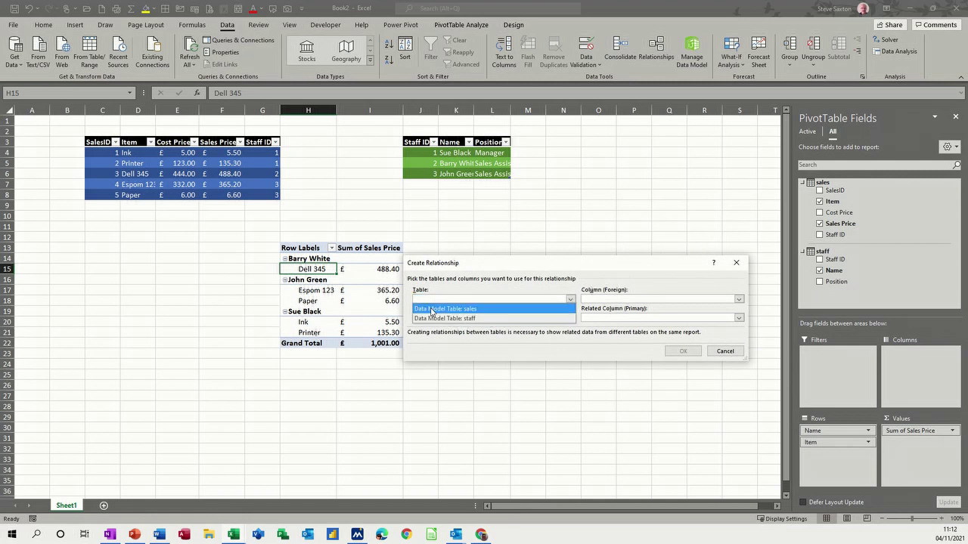
left_click(476, 309)
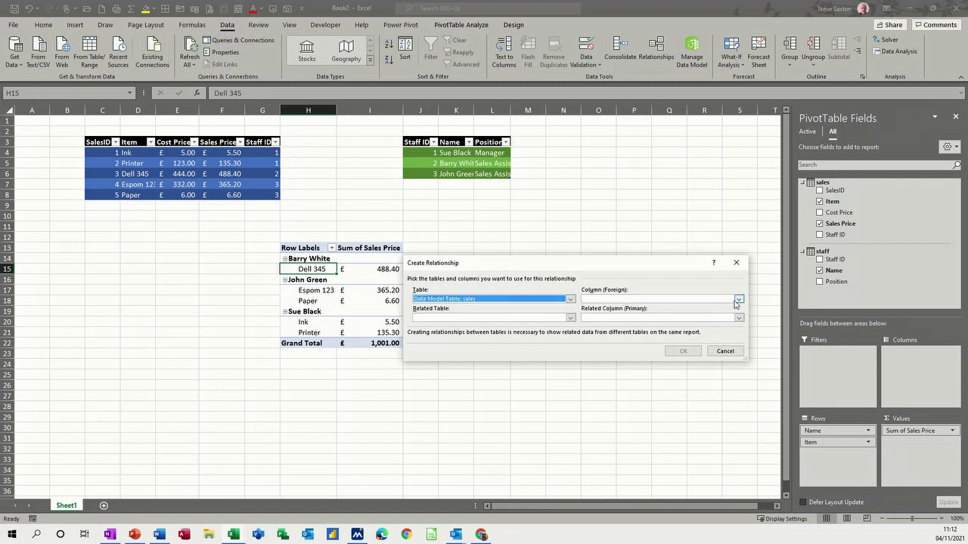
left_click(740, 300)
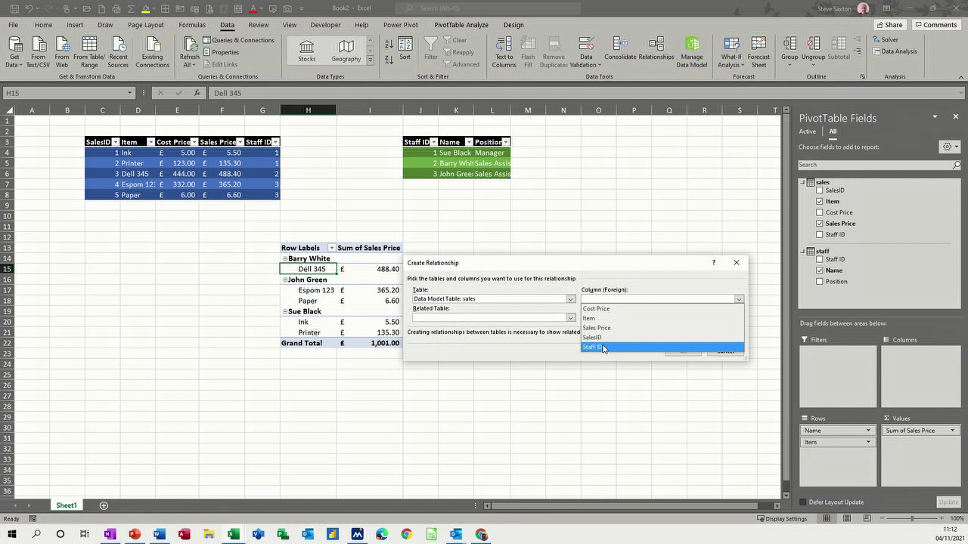
left_click(604, 348)
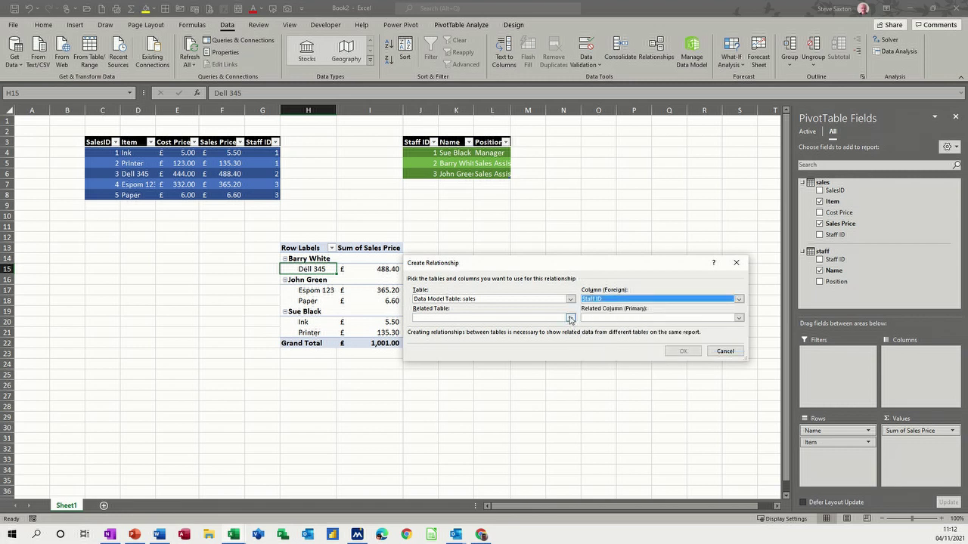
left_click(571, 319)
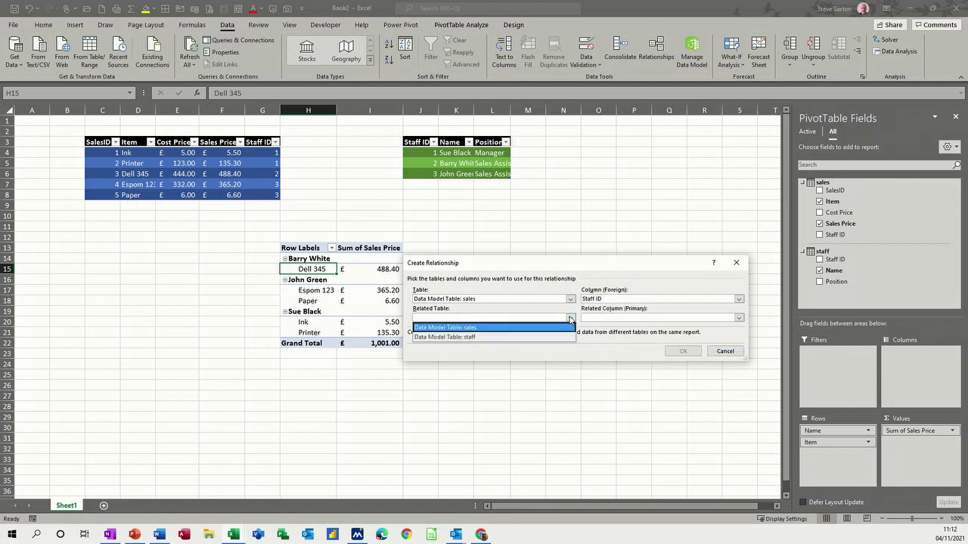
left_click(535, 337)
left_click(611, 319)
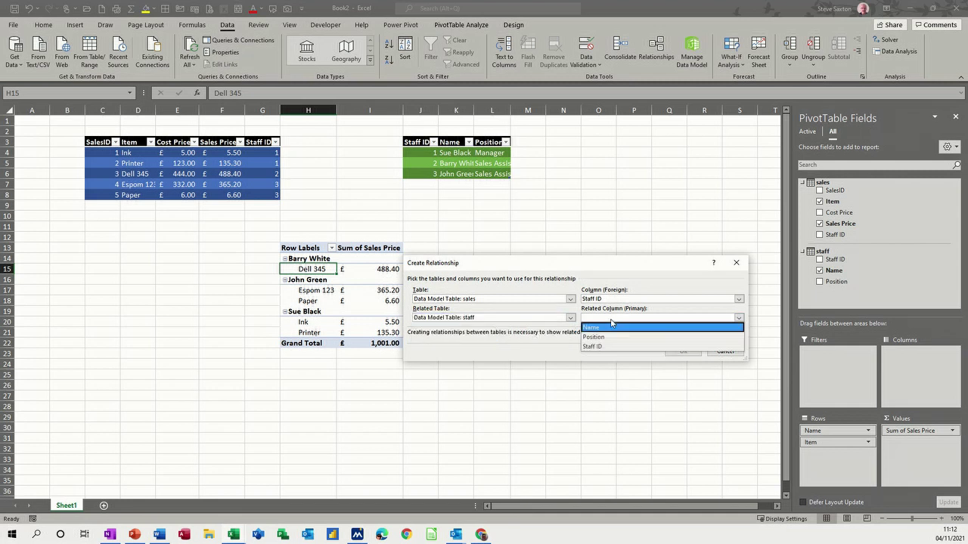
left_click(605, 346)
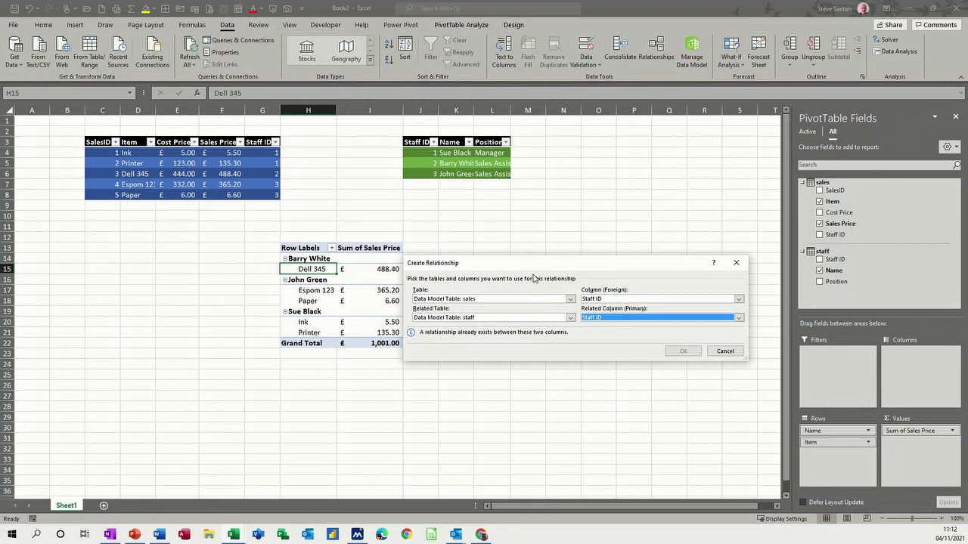
left_click_drag(606, 267, 335, 303)
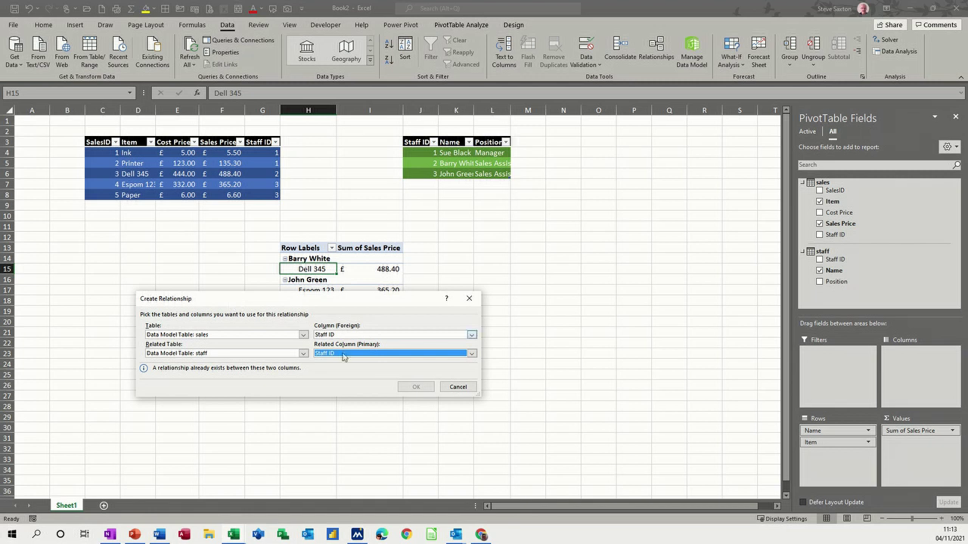
Cancel the duplicate sales-to-staff relationship and close the Manage Relationships dialog.
left_click(457, 387)
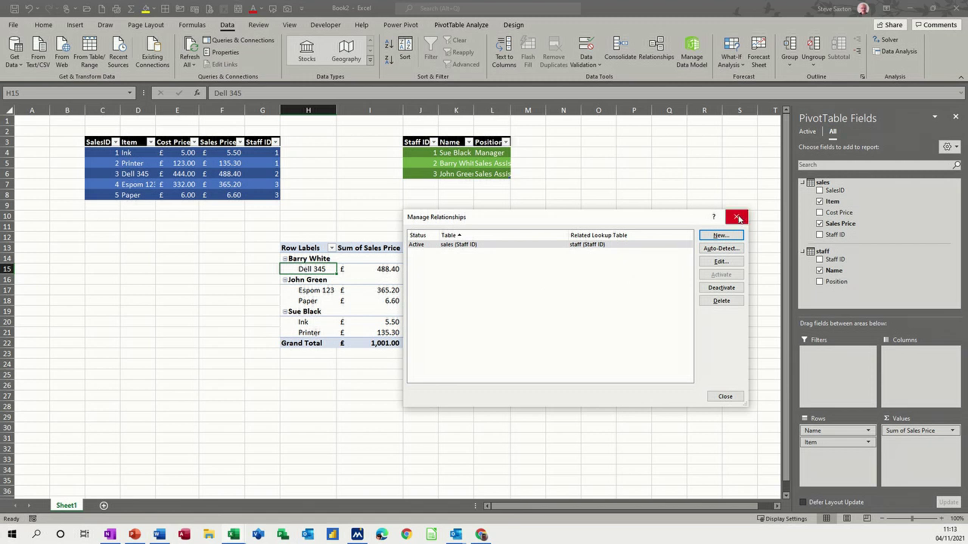
left_click(737, 218)
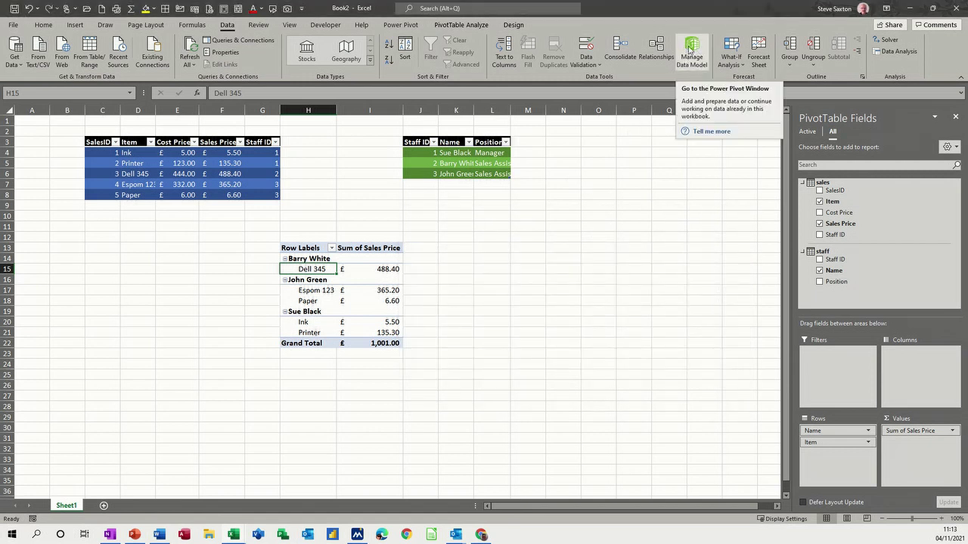